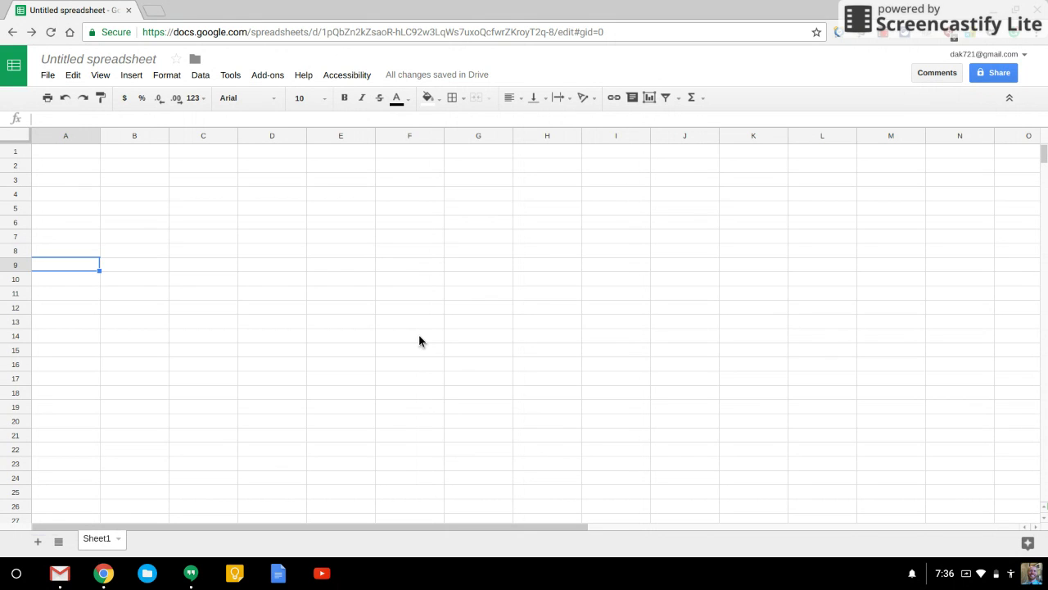
scroll(418, 341, right, 10)
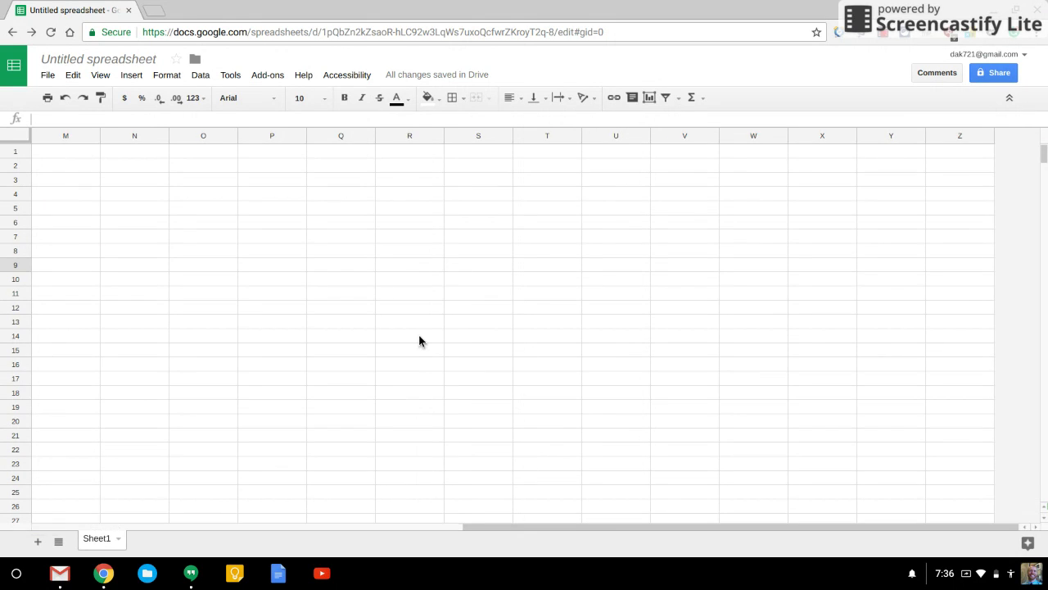
scroll(418, 340, left, 10)
scroll(418, 341, right, 8)
scroll(418, 340, left, 8)
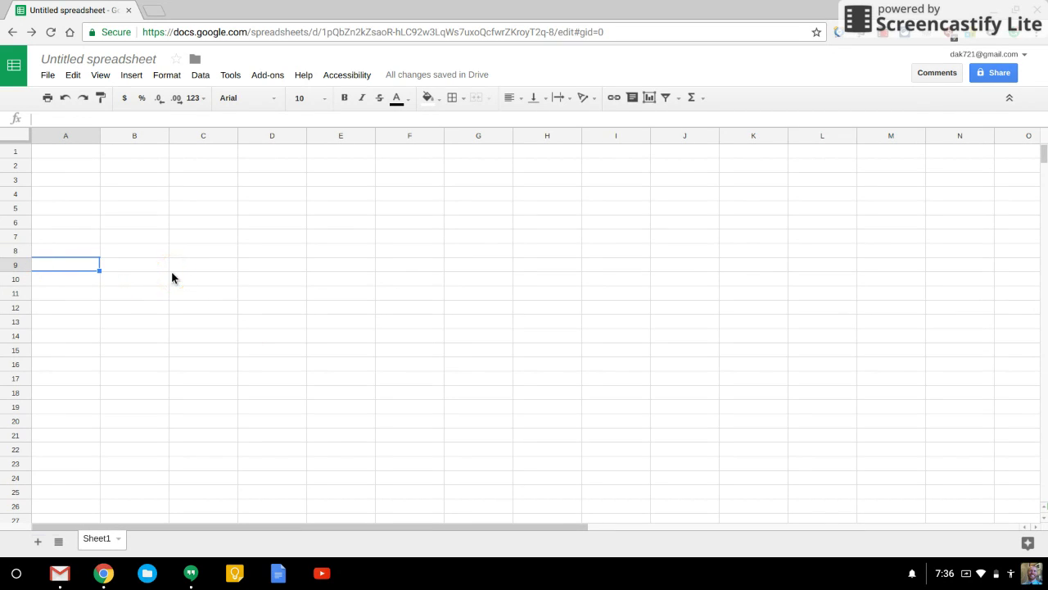
Fill the whole of row 11 with light gray
click(13, 266)
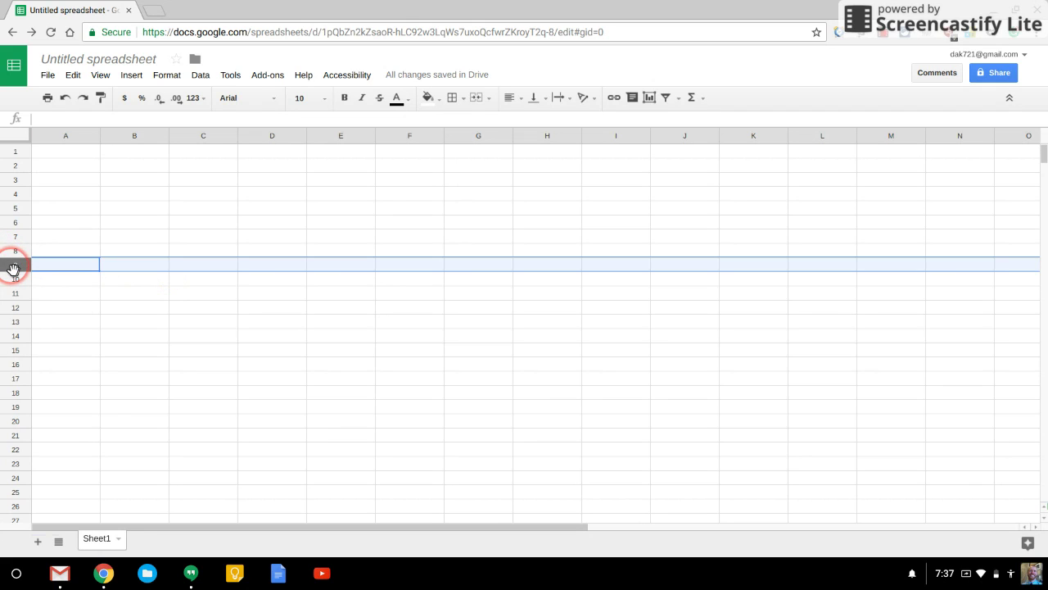
drag(13, 269, 24, 295)
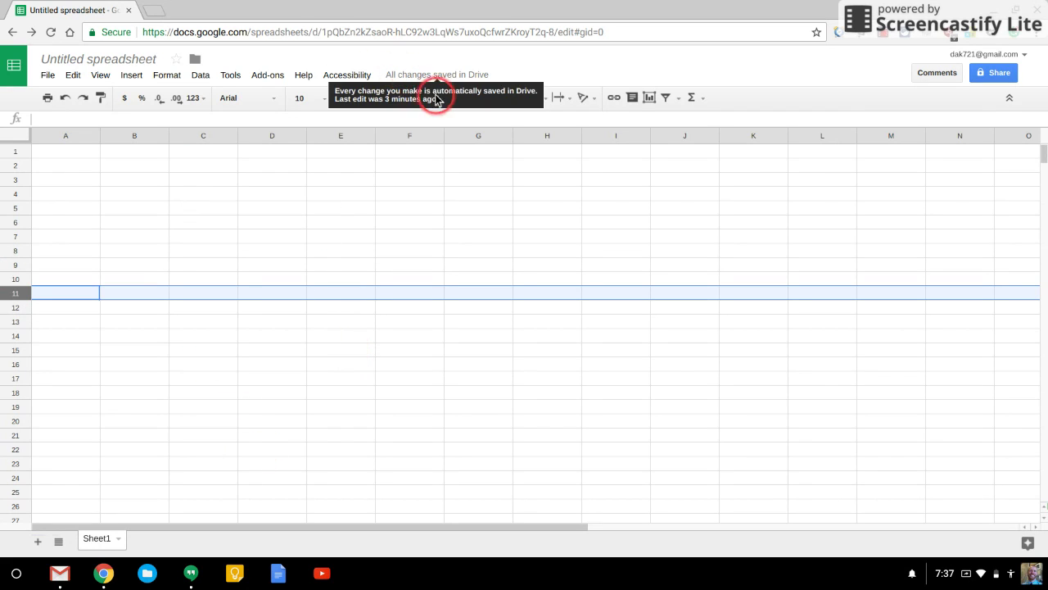
click(429, 98)
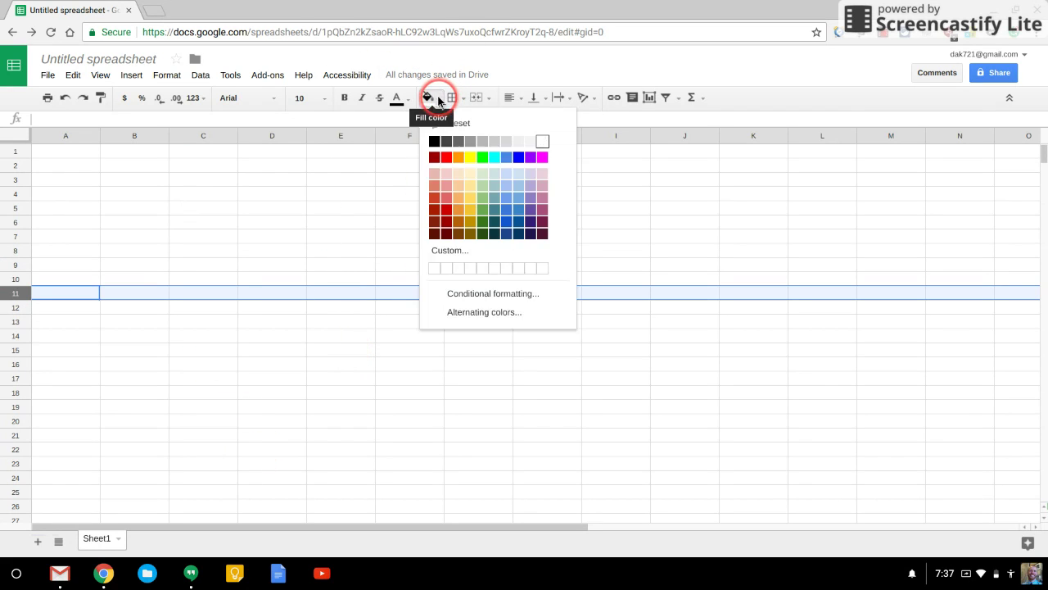
click(502, 144)
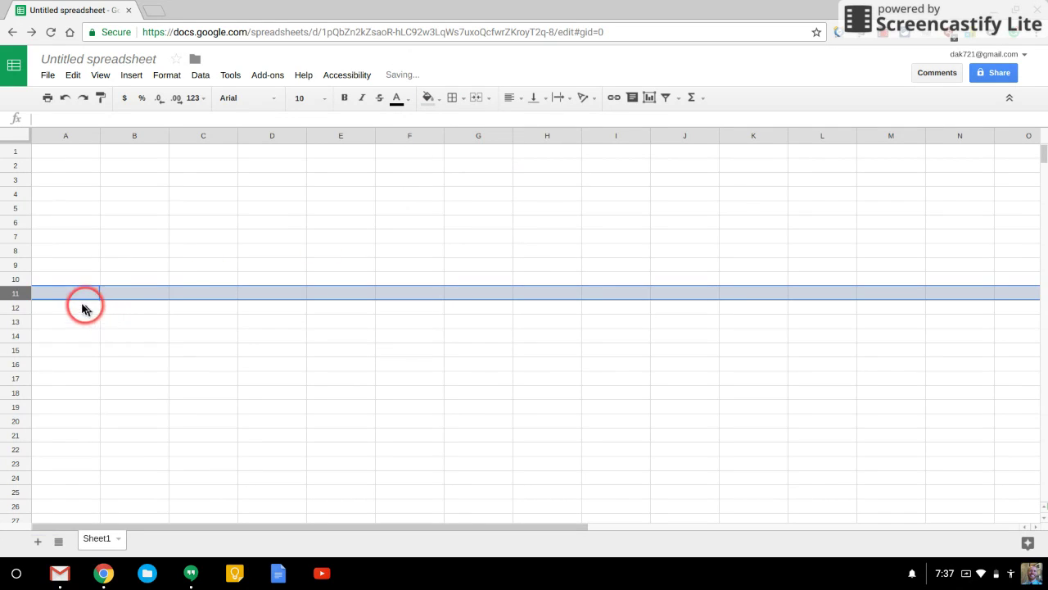
Fill the whole of row 12 with a darker gray
click(20, 307)
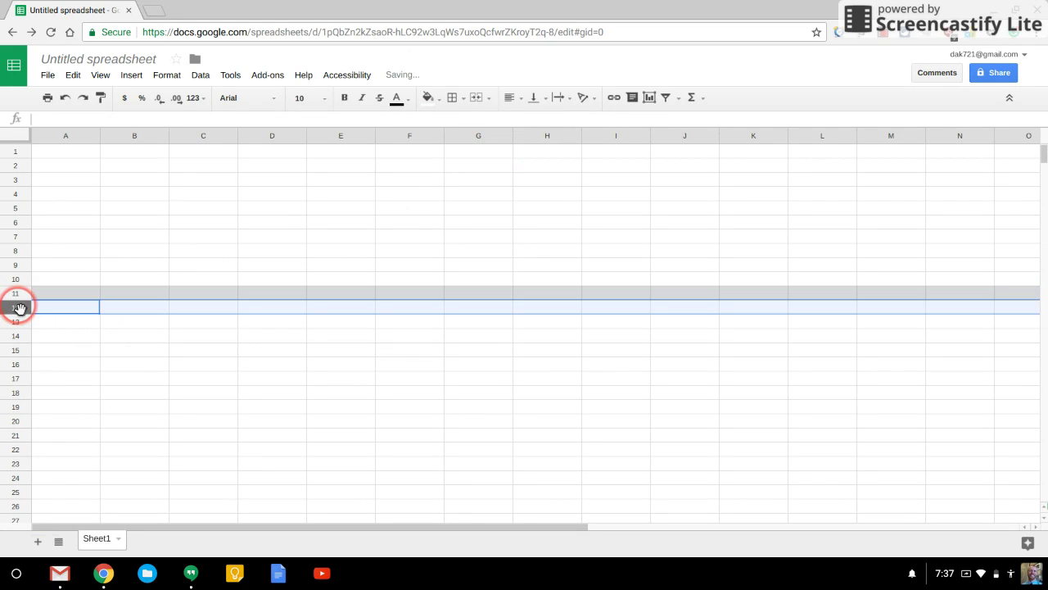
click(431, 99)
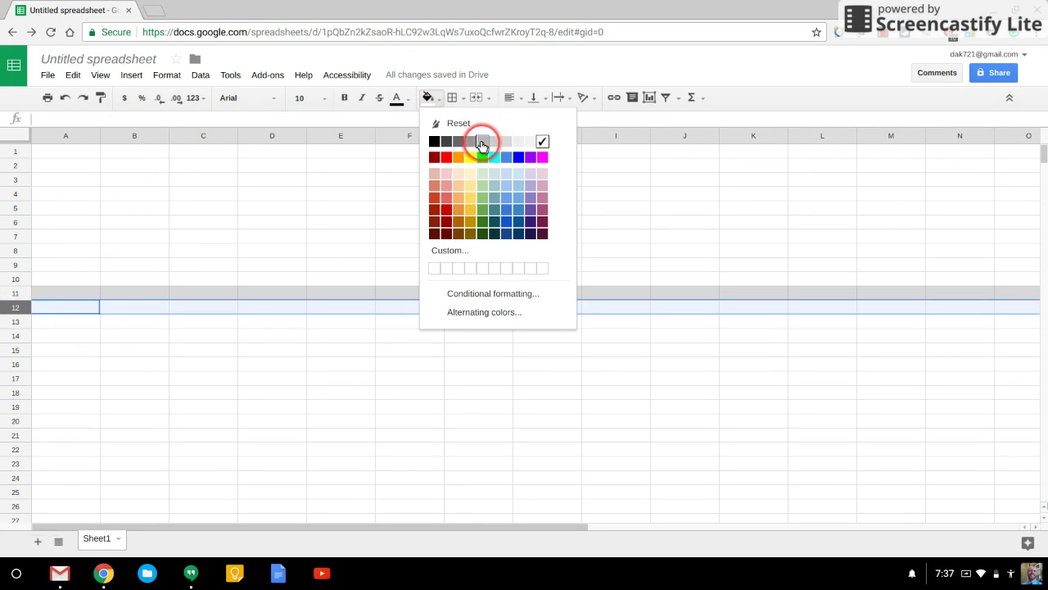
click(471, 142)
click(384, 180)
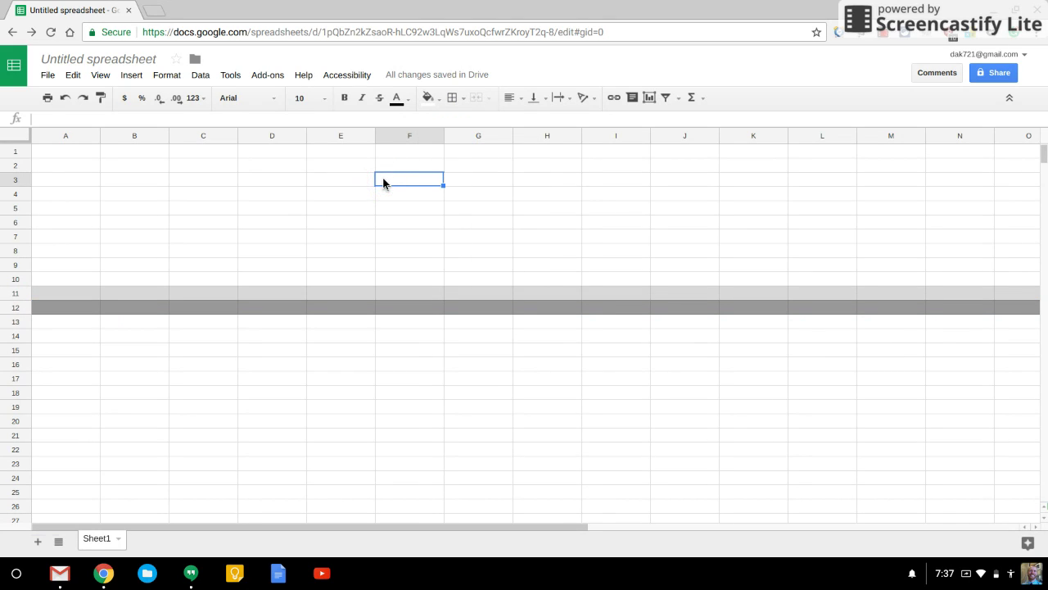
Insert nine columns to the right of columns P to X, and nine more to the left of columns Y to AG
scroll(383, 184, right, 10)
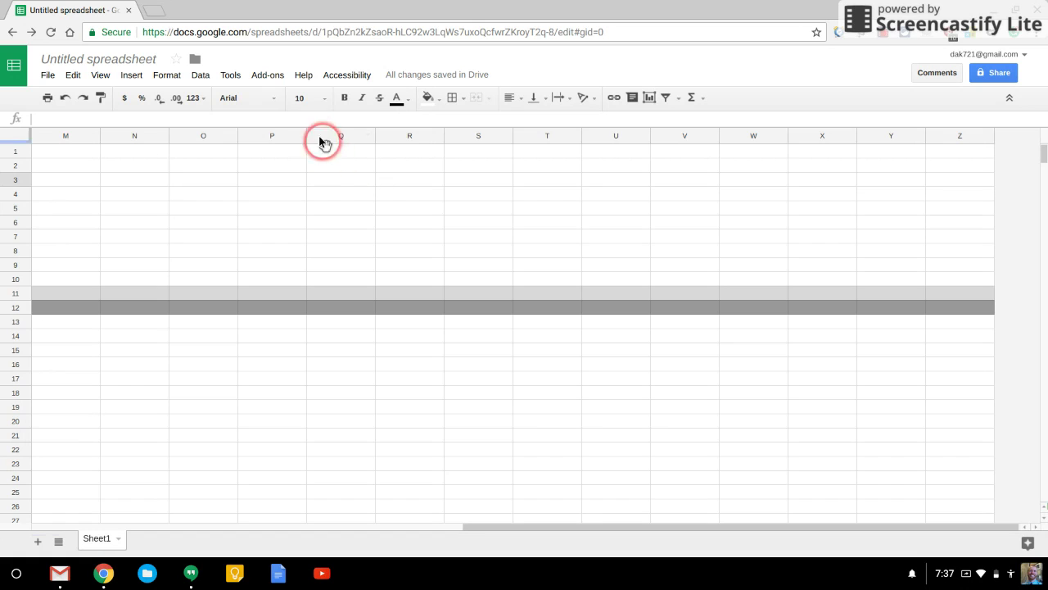
drag(272, 135, 824, 138)
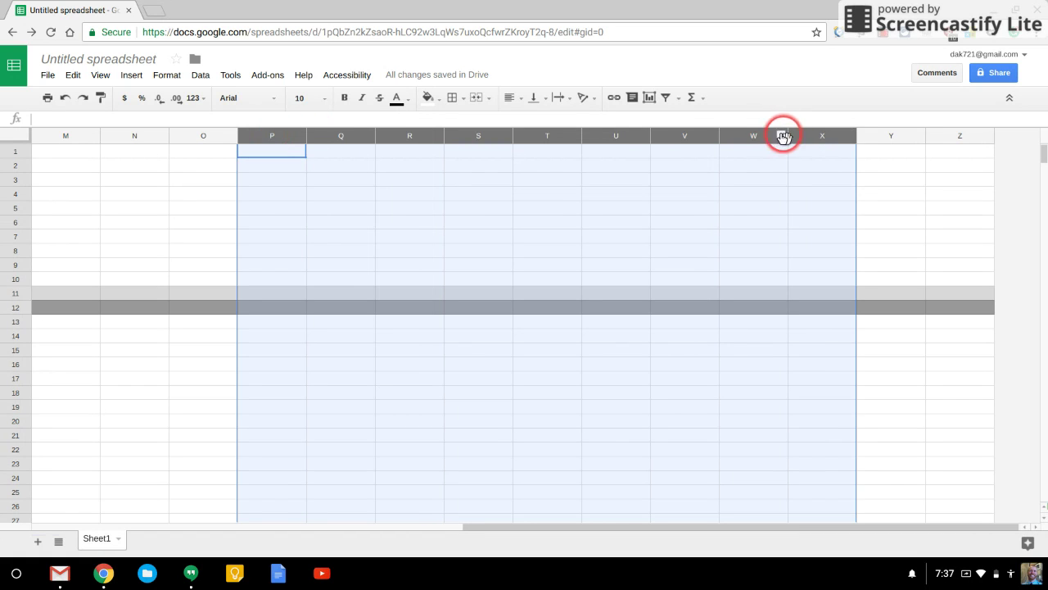
right_click(750, 137)
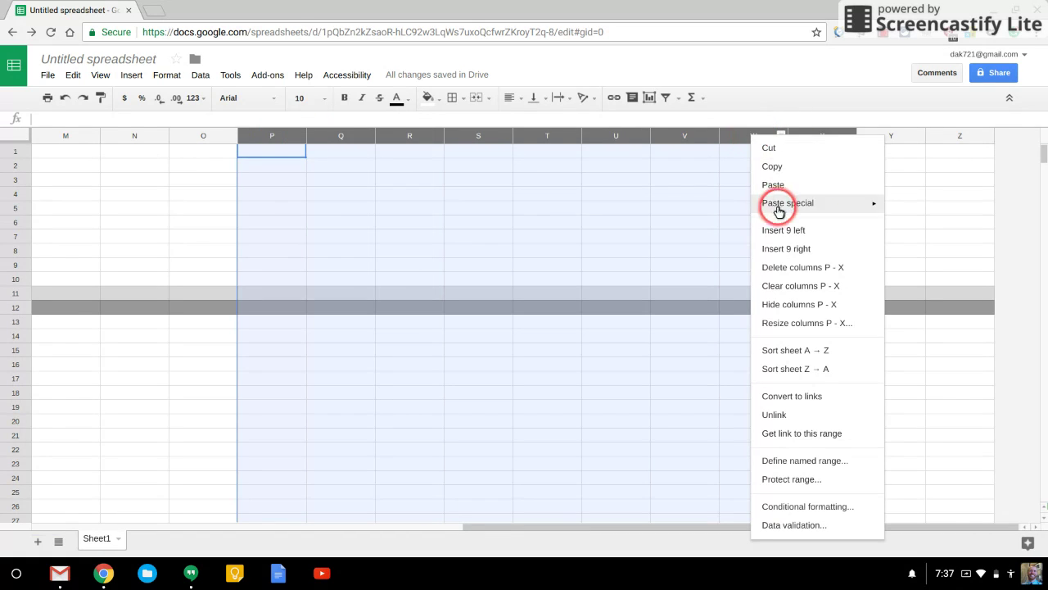
click(789, 255)
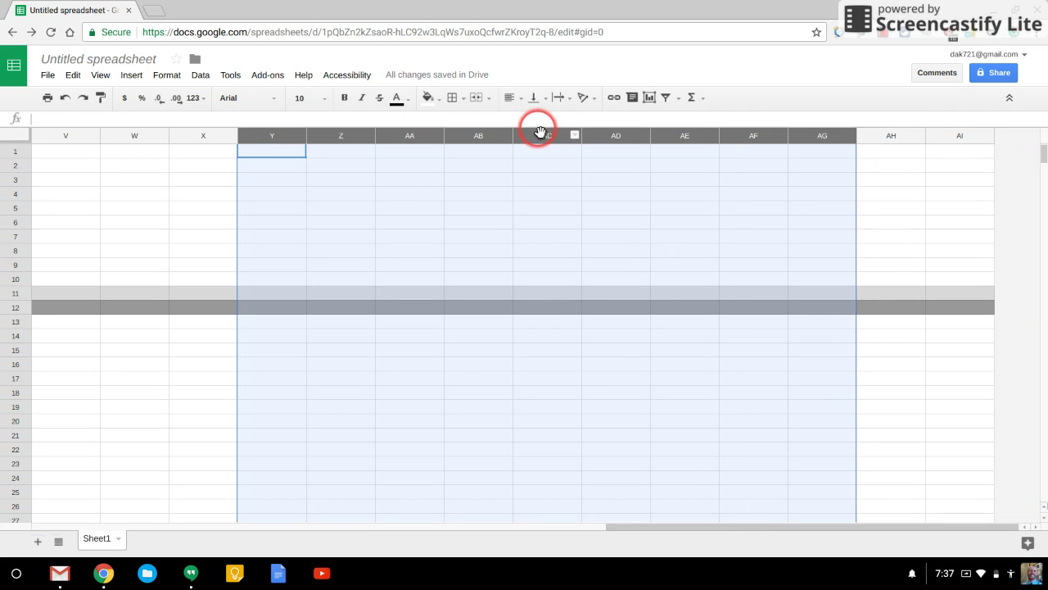
right_click(538, 133)
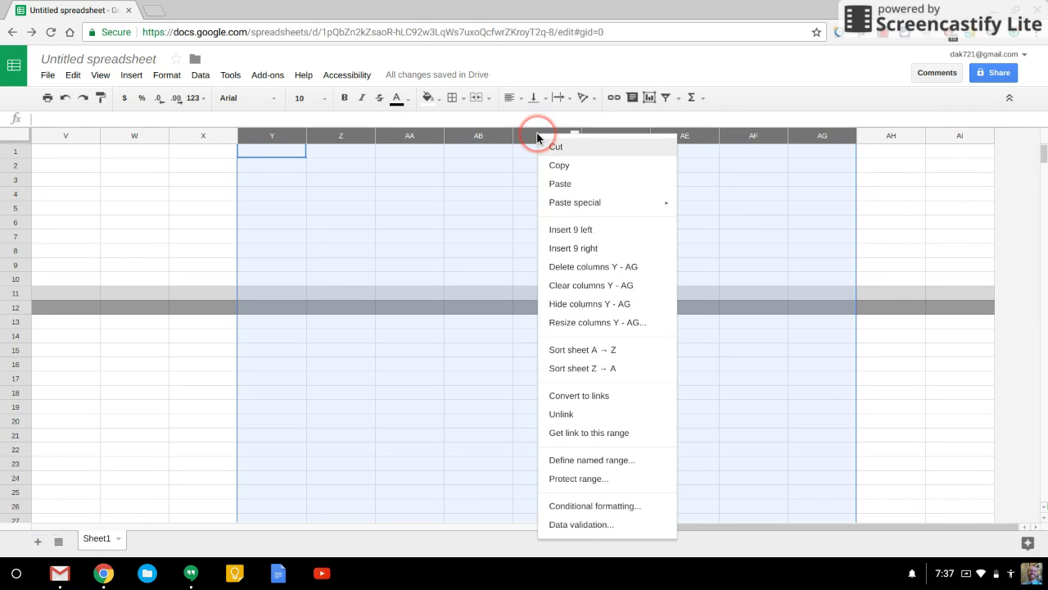
click(568, 231)
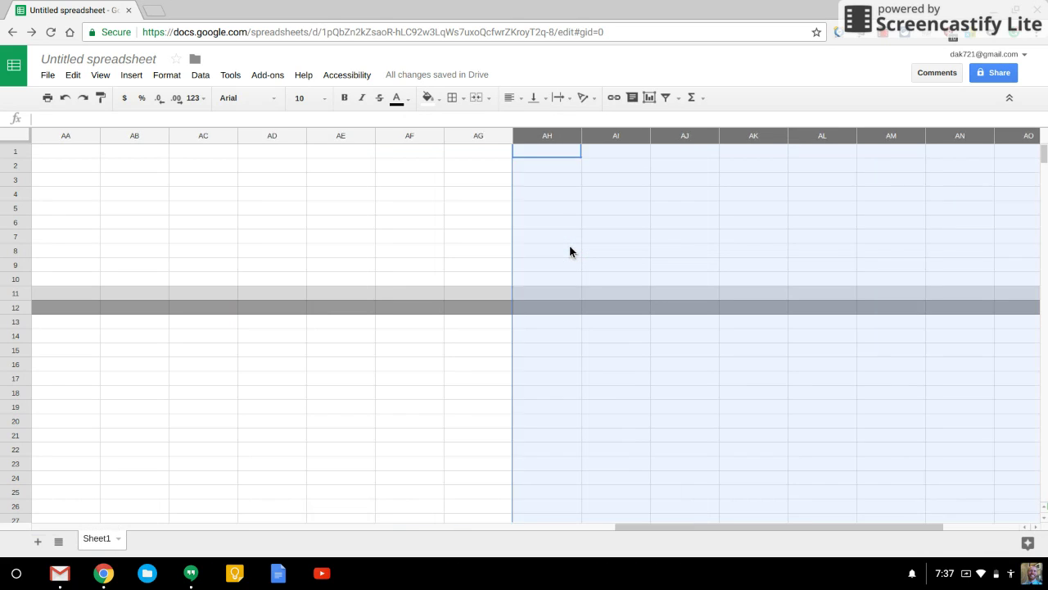
Enter 1983 in cell B21, below the gray rows, and center it horizontally
click(147, 220)
click(145, 216)
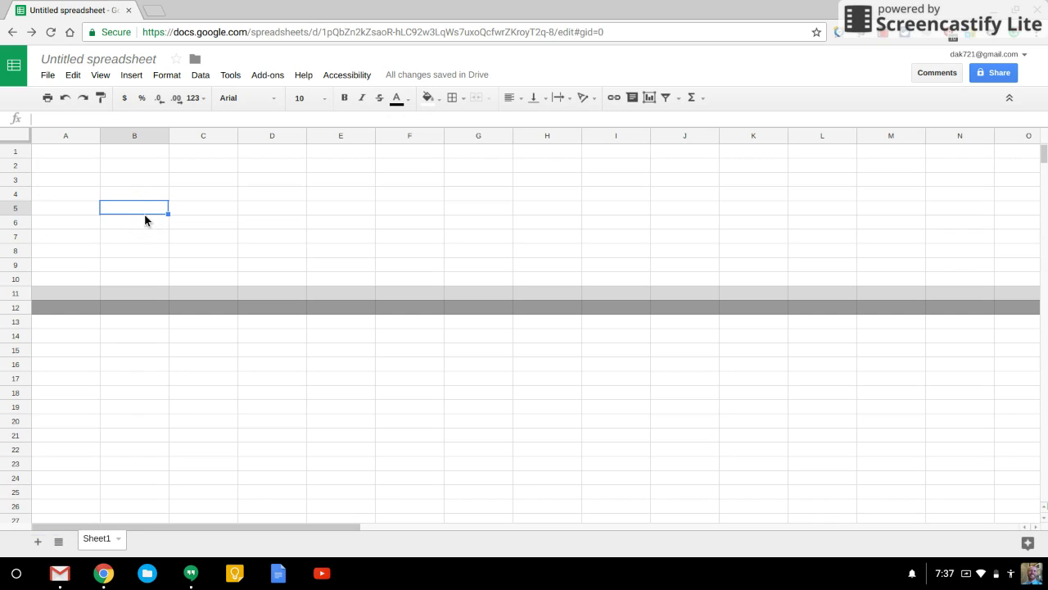
key(Right)
key(Right)
key(Right)
key(Right)
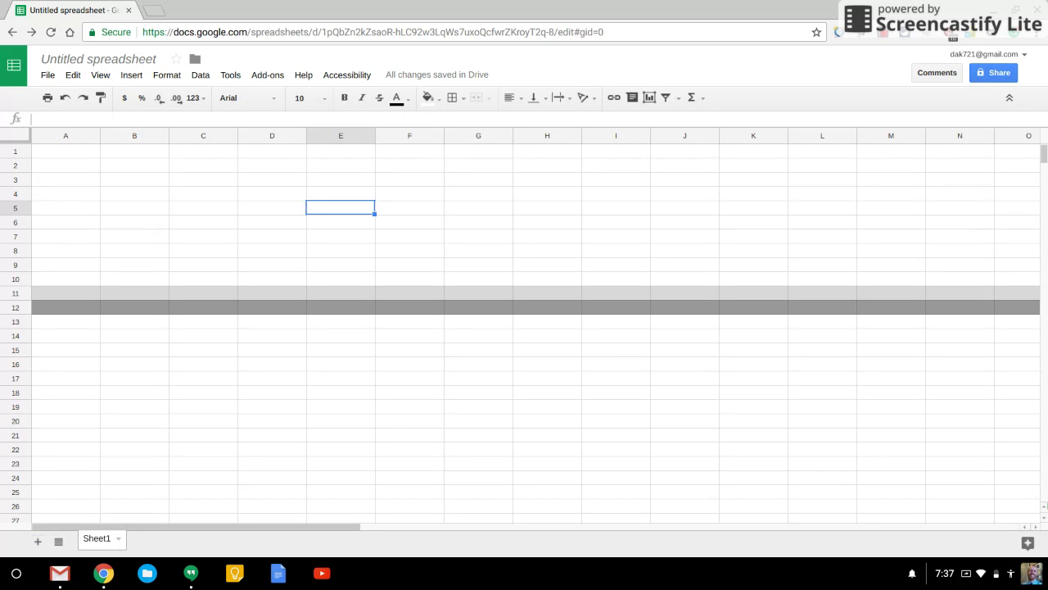
key(Left)
key(Left)
key(Left)
key(Left)
key(Down)
key(Down)
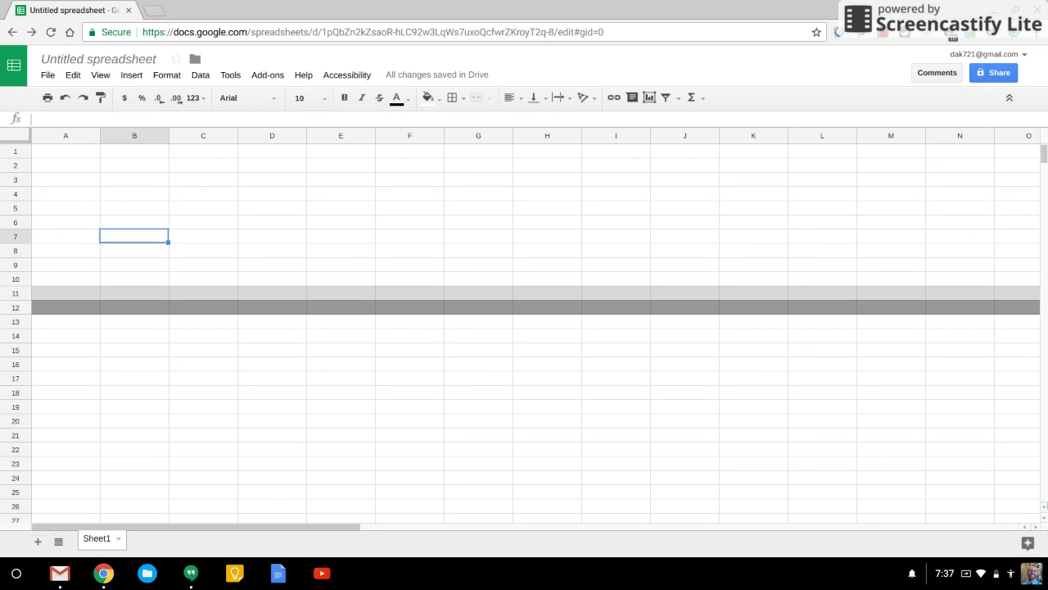
key(Down)
key(Down)
key(Down)
key(Down)
key(Down)
key(Down)
key(Down)
key(Down)
key(Down)
key(Down)
key(Down)
key(Down)
key(Down)
key(Down)
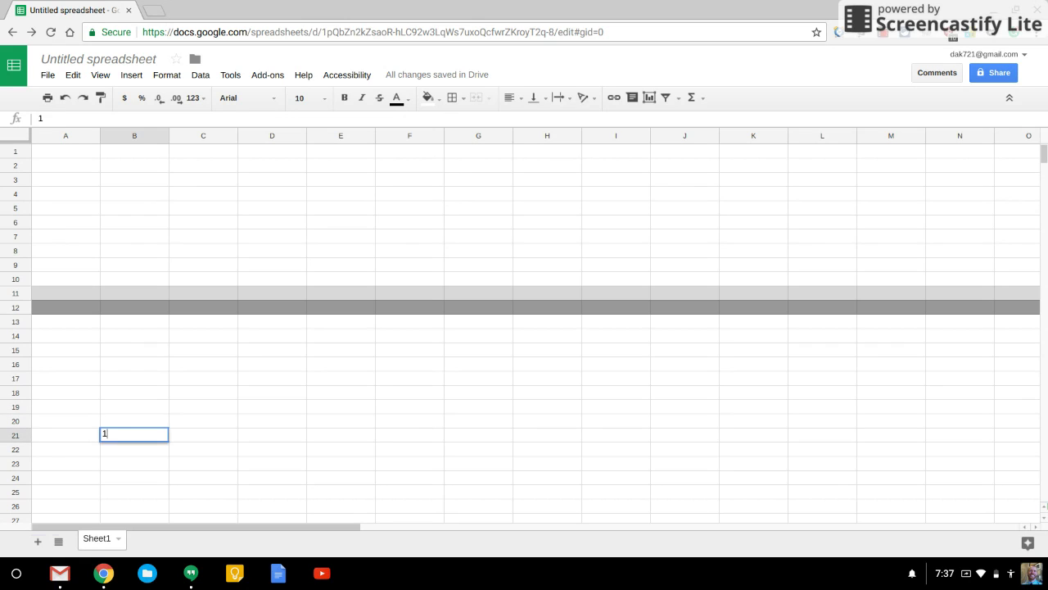
key(Return)
key(ctrl+shift+e)
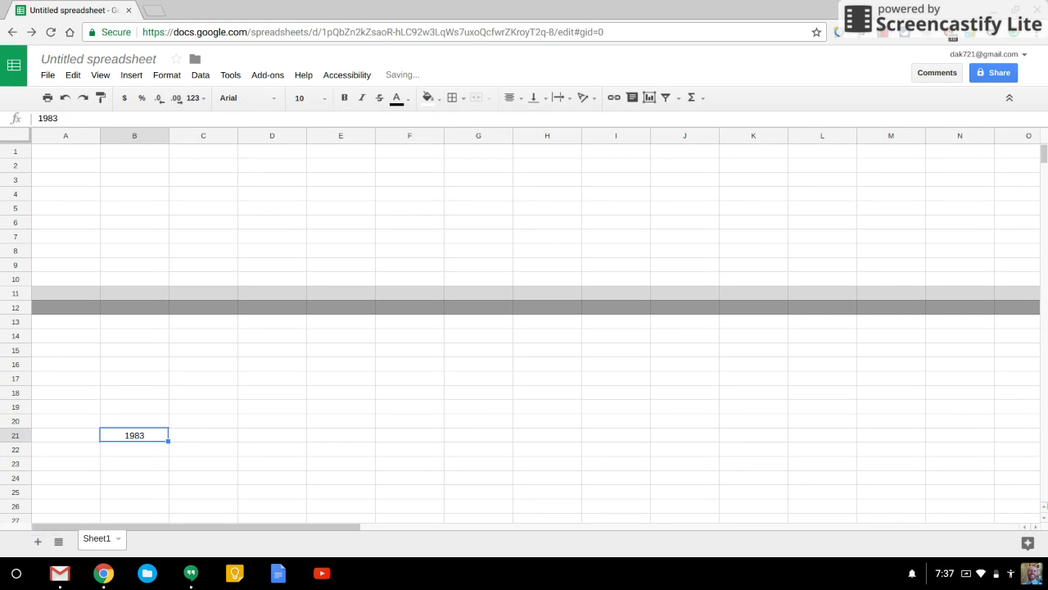
Make the year 1983 in cell B21 bold
click(510, 97)
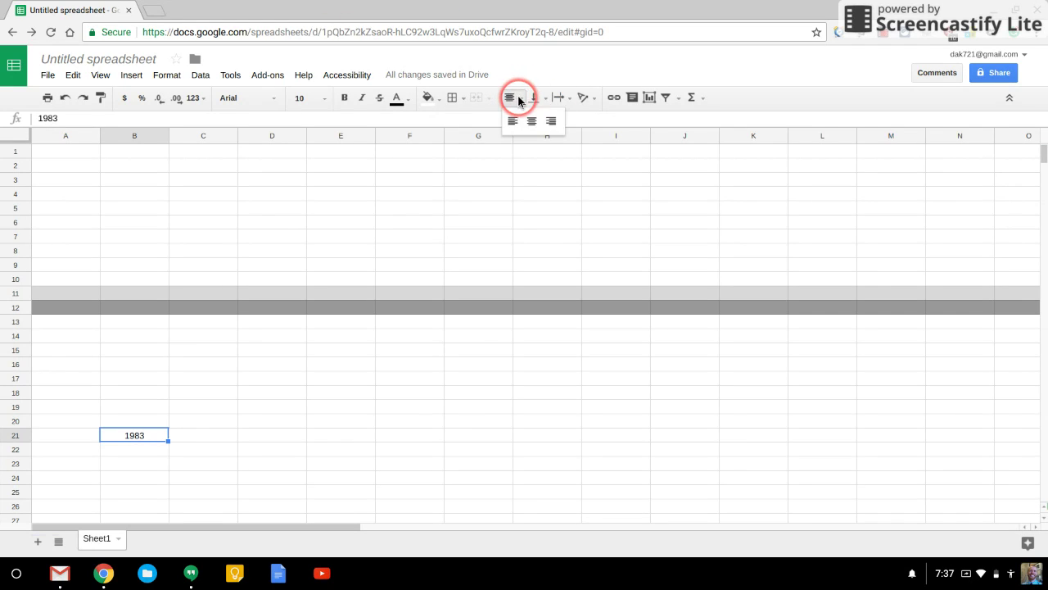
click(127, 437)
key(ctrl+b)
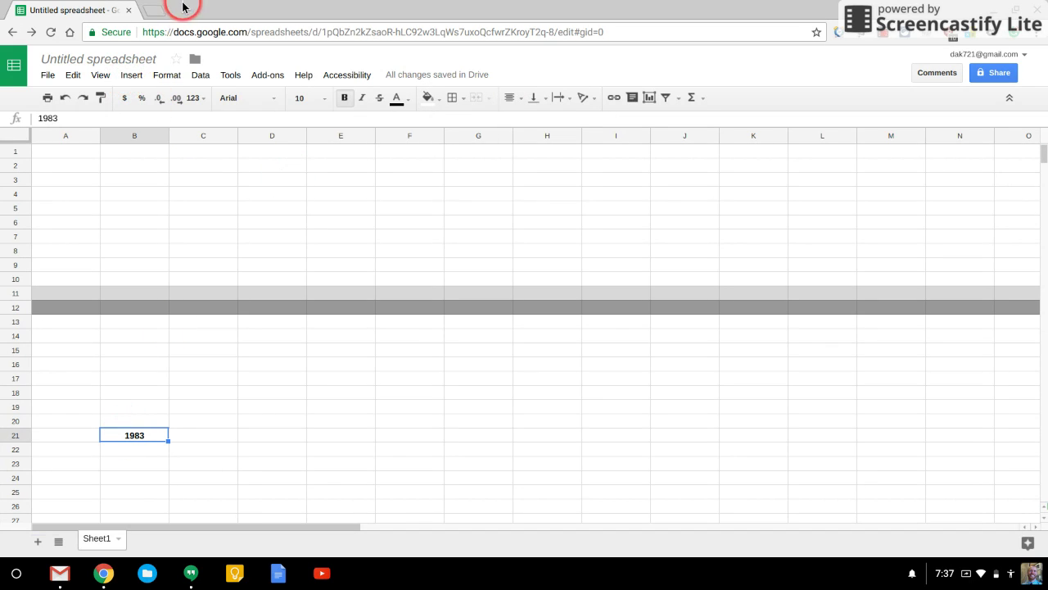
click(156, 11)
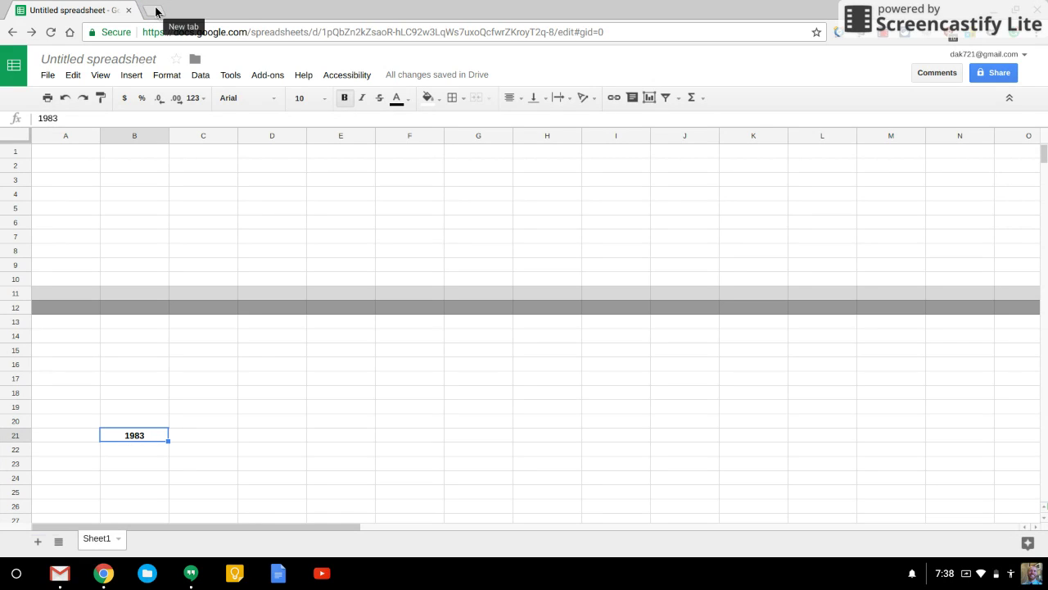
Search Google for "baby" images and insert the picture of the sitting baby on a white background
click(130, 81)
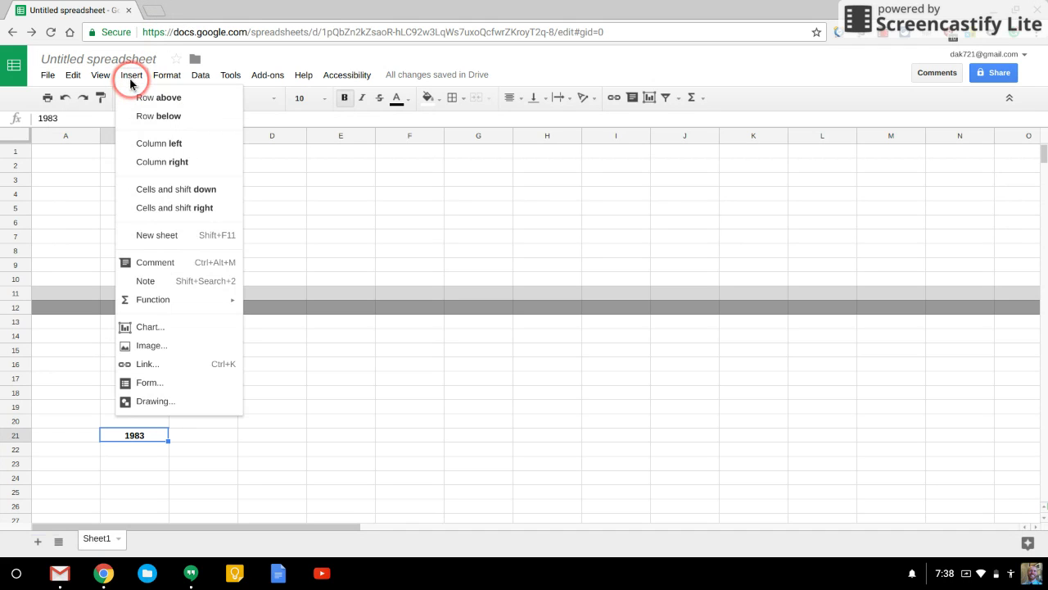
click(152, 345)
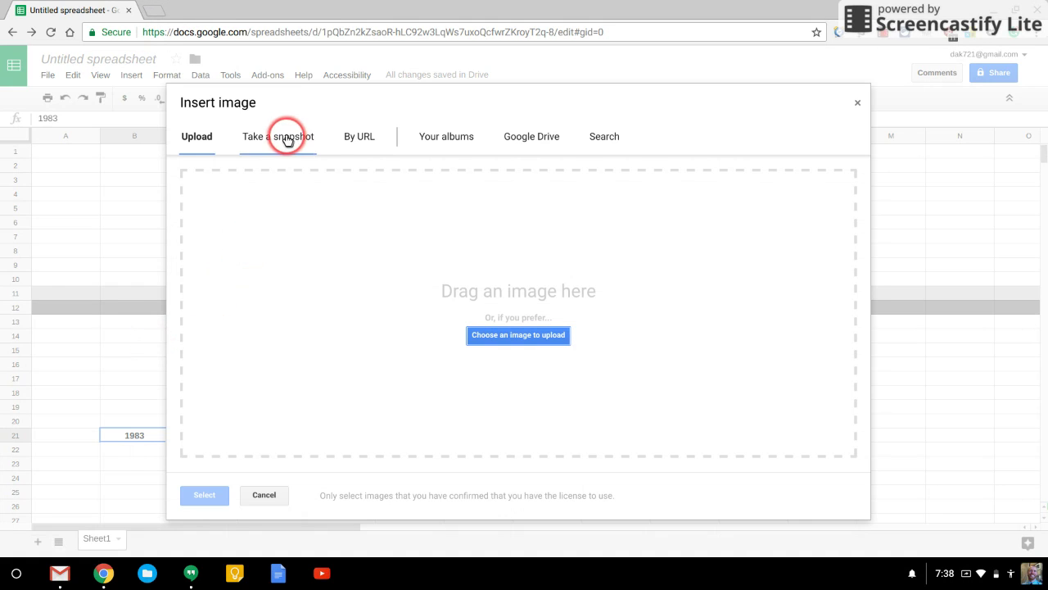
click(364, 137)
click(608, 135)
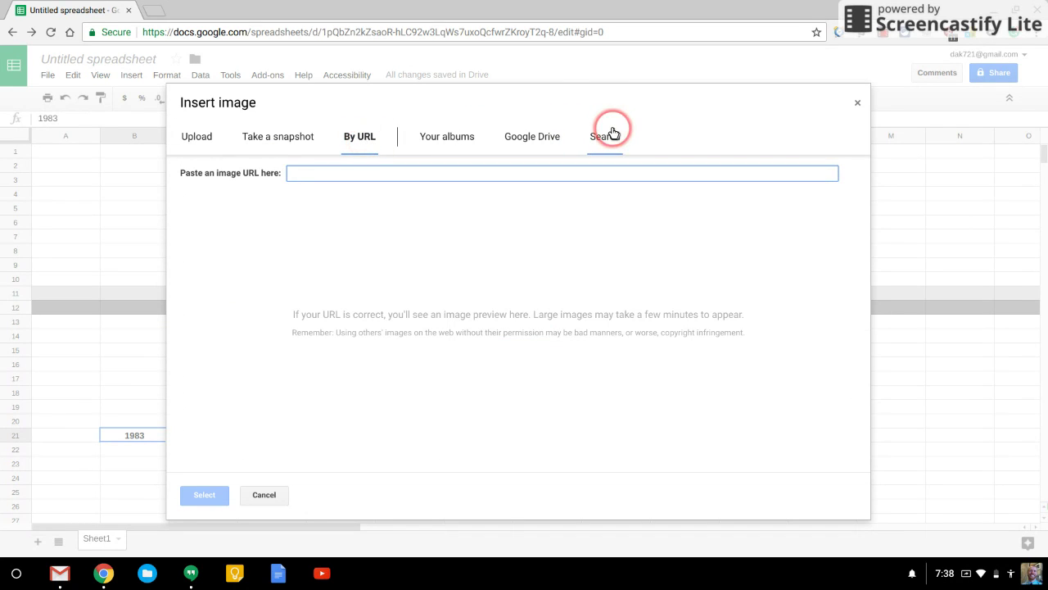
click(335, 186)
text(baby)
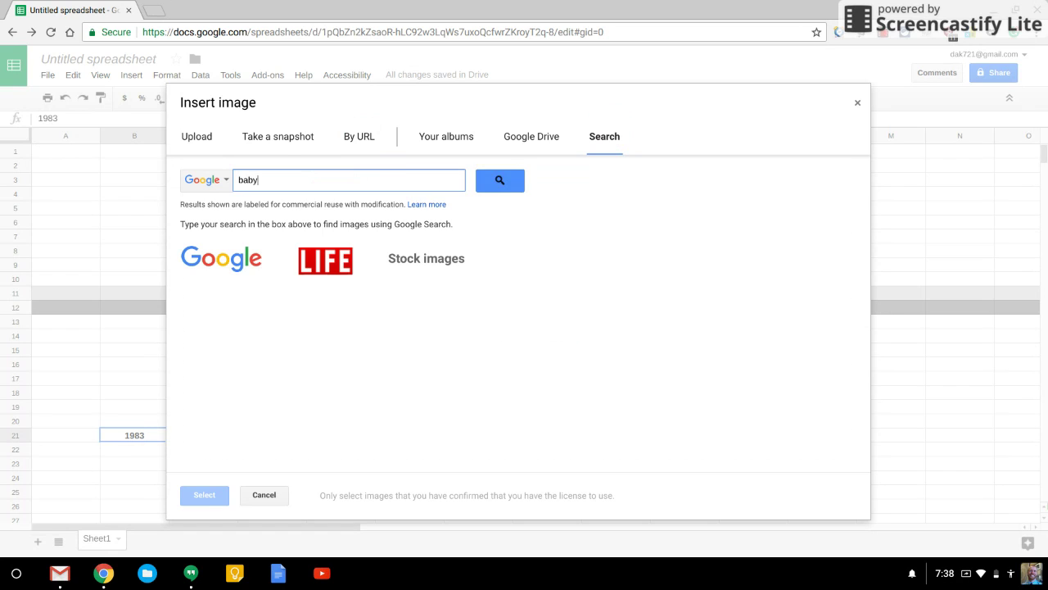
key(Return)
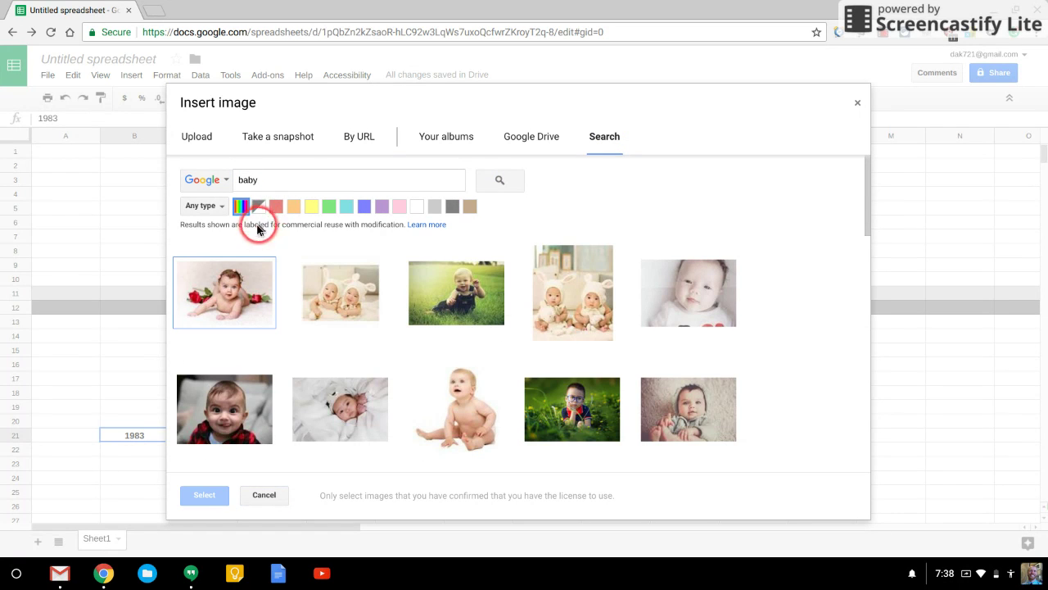
click(483, 385)
click(207, 496)
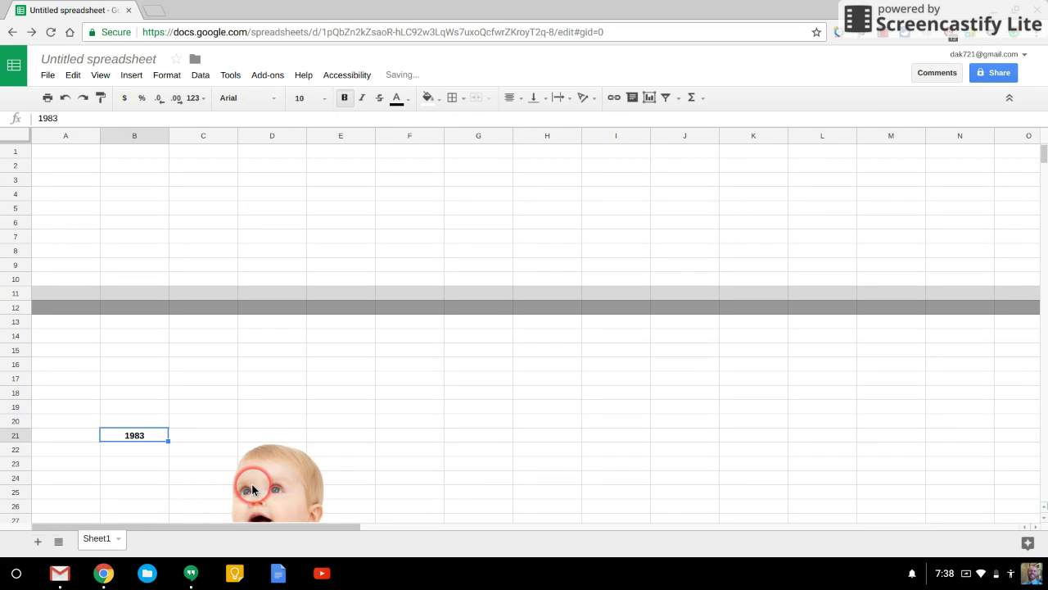
Shrink the baby picture and place it over the gray rows around column B, spanning about rows 7 to 14
drag(283, 492, 241, 181)
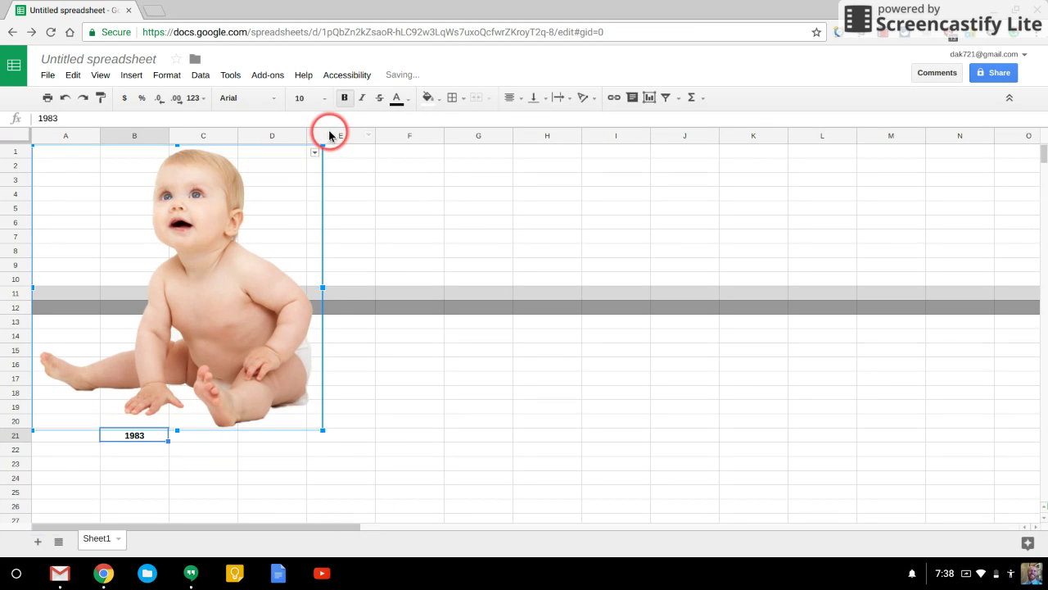
drag(323, 145, 107, 318)
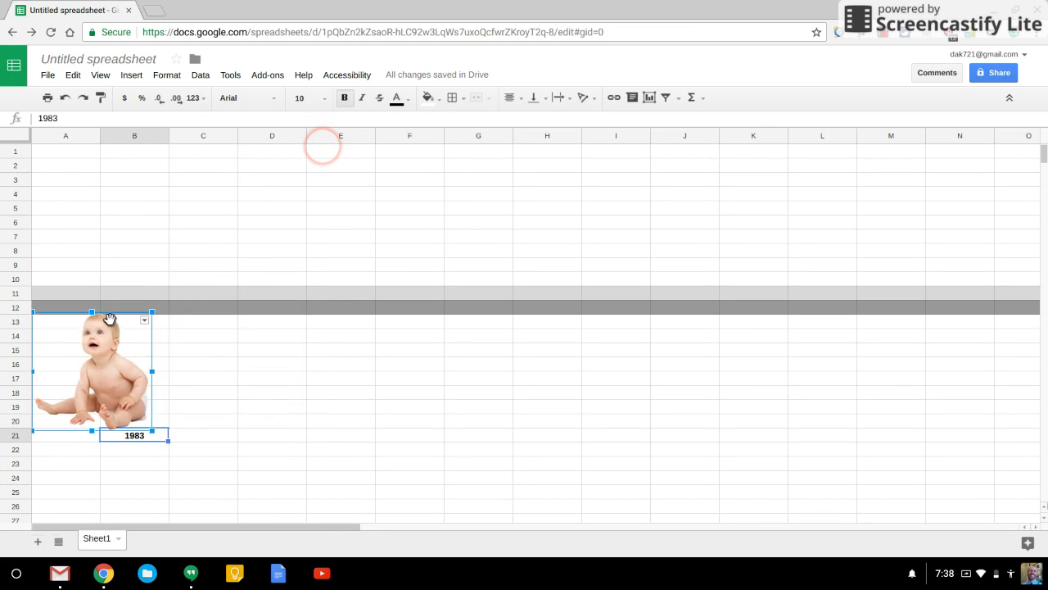
drag(72, 347, 120, 268)
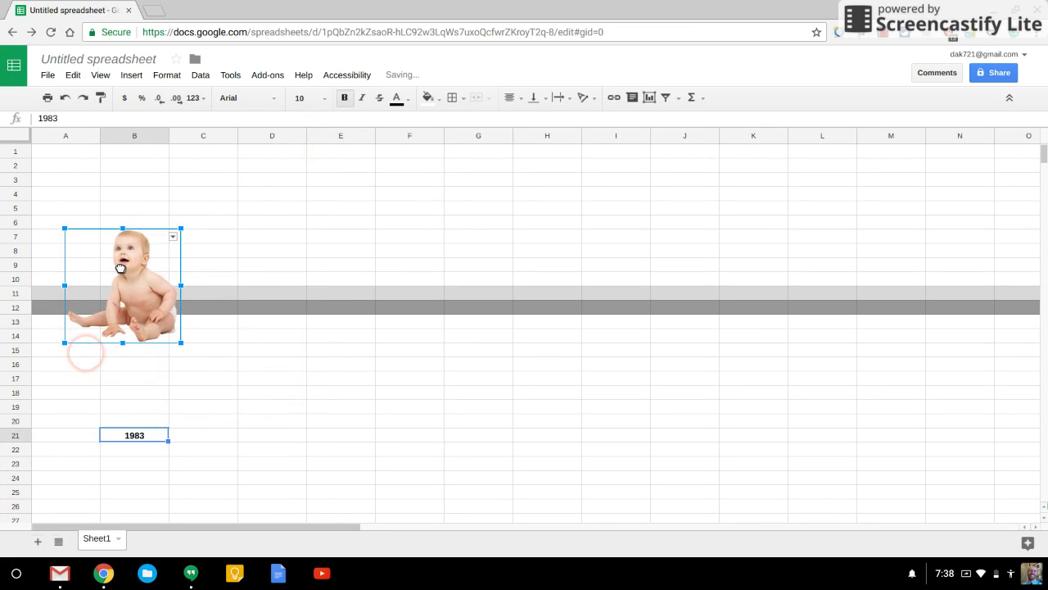
Enter a vertical bar character "|" in each cell from B15 to B20, between the baby picture and 1983
click(143, 358)
click(141, 354)
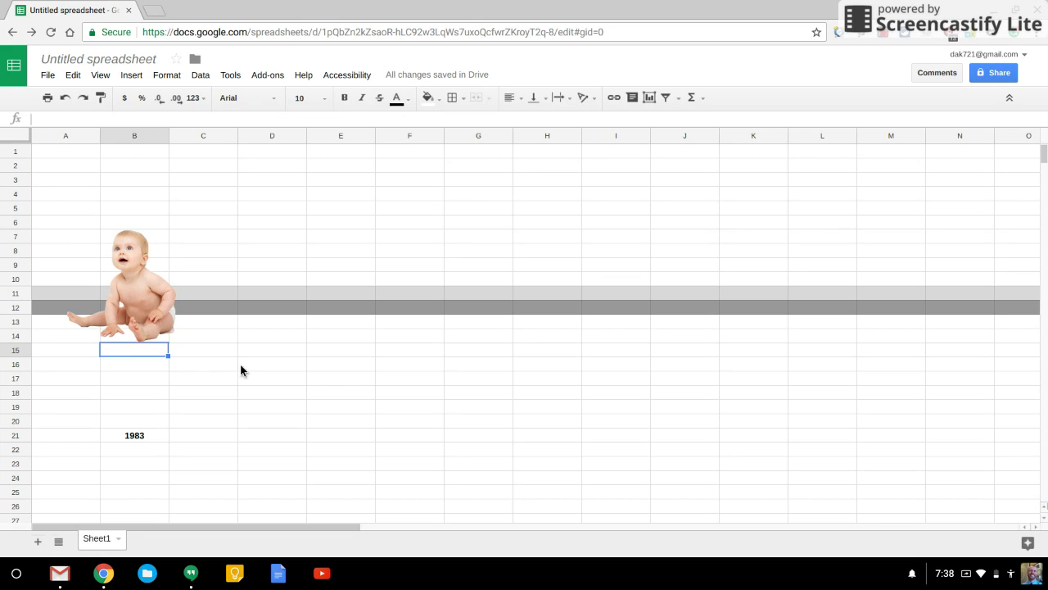
key(Return)
key(Return)
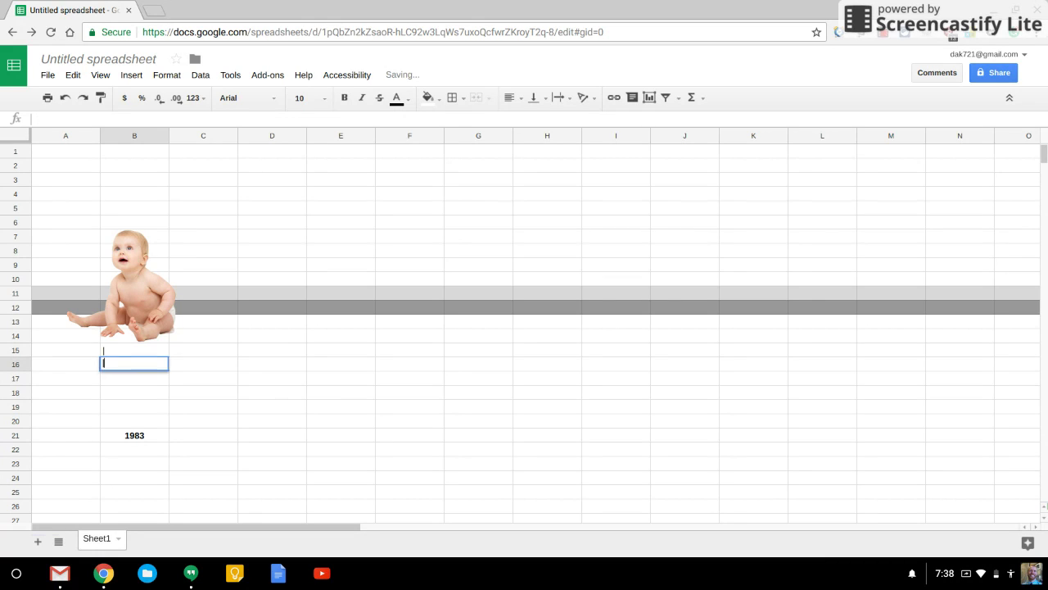
key(Right)
key(Down)
key(Up)
key(Left)
key(Up)
key(Down)
key(Down)
text(|)
key(Return)
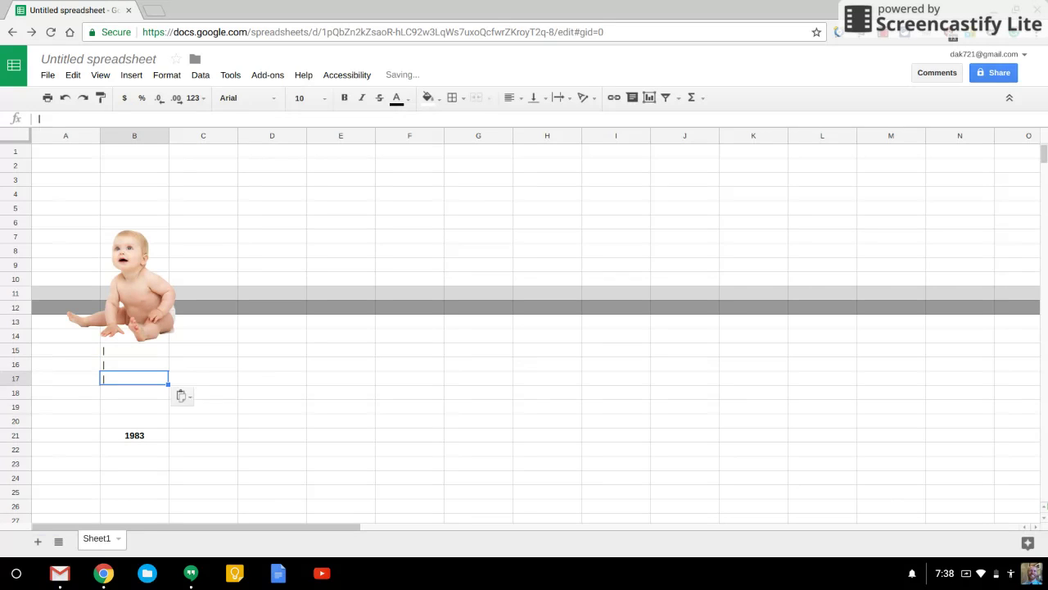
text(|)
key(Return)
text(|)
key(Return)
text(v)
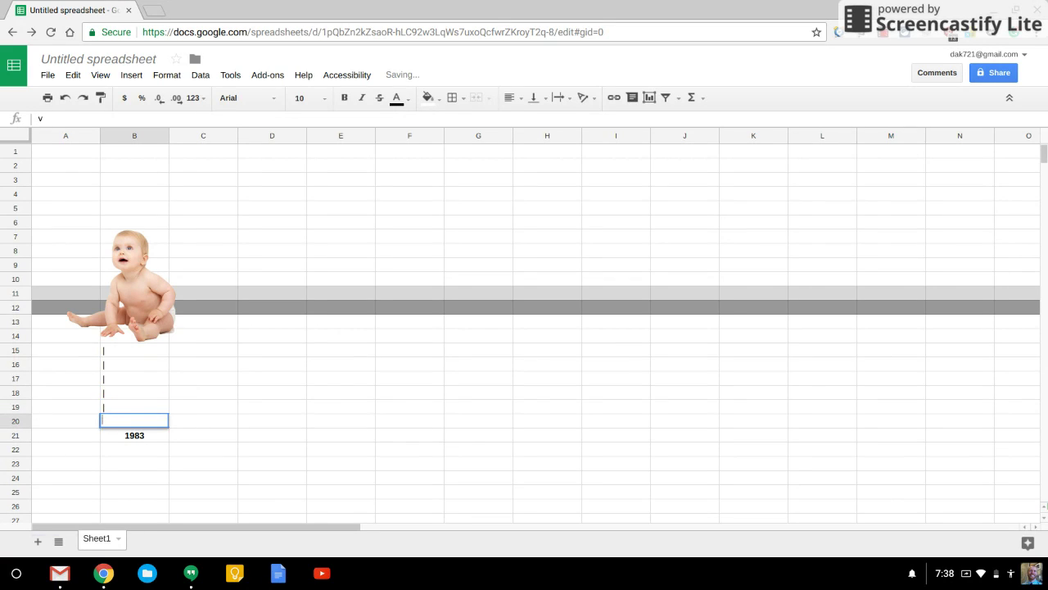
key(Return)
Center the vertical bars in cells B15 to B20 horizontally
key(Up)
key(Up)
key(Up)
key(Up)
key(Up)
key(Up)
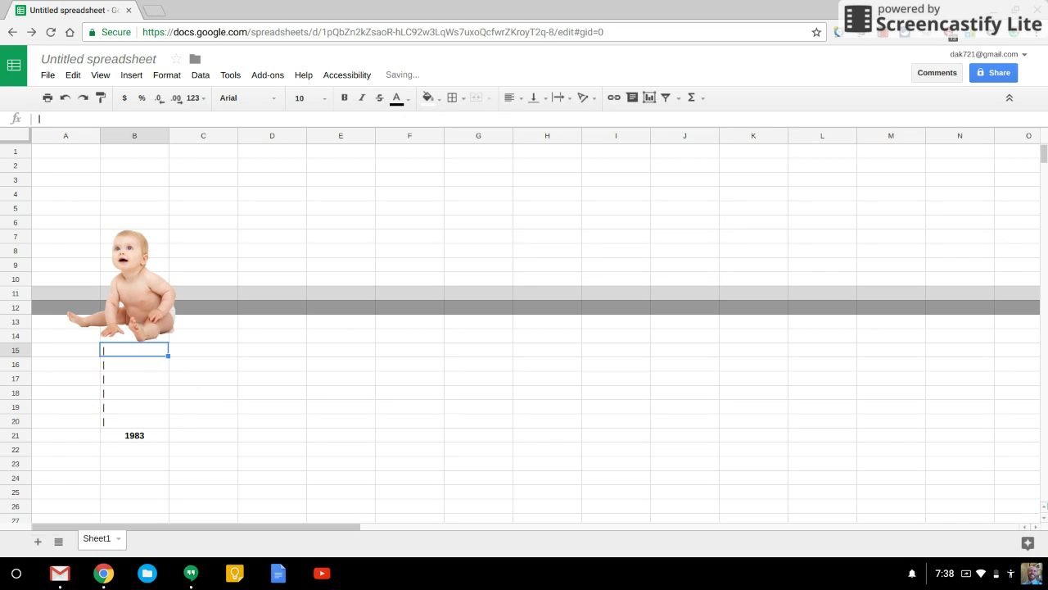
key(shift+Down)
key(shift+Down)
key(shift+Down)
key(shift+Down)
key(shift+Down)
key(ctrl+shift+e)
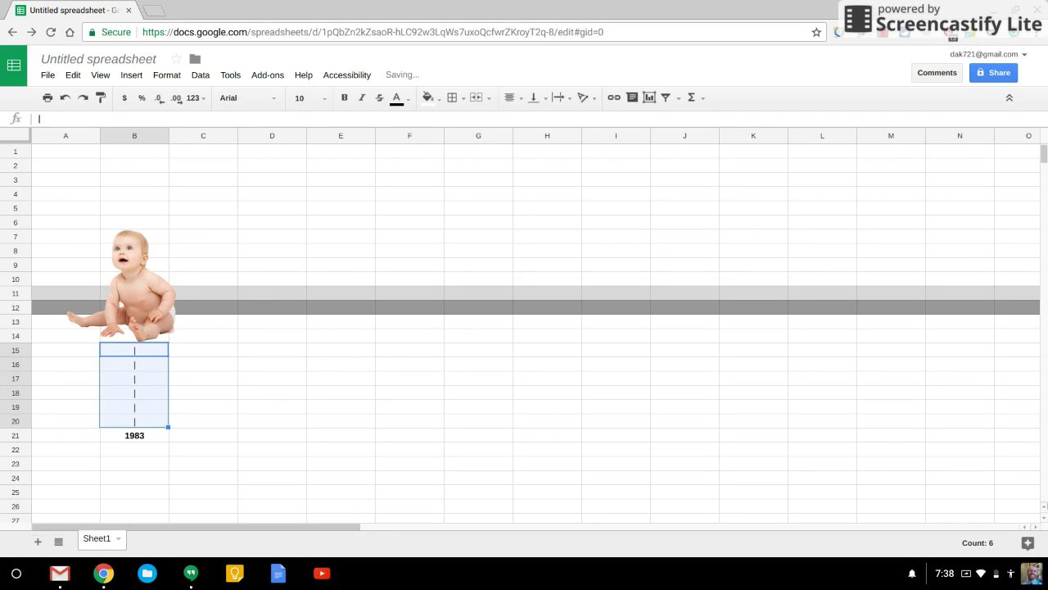
Enter 1988 in cell G21, centered horizontally and in bold
click(387, 405)
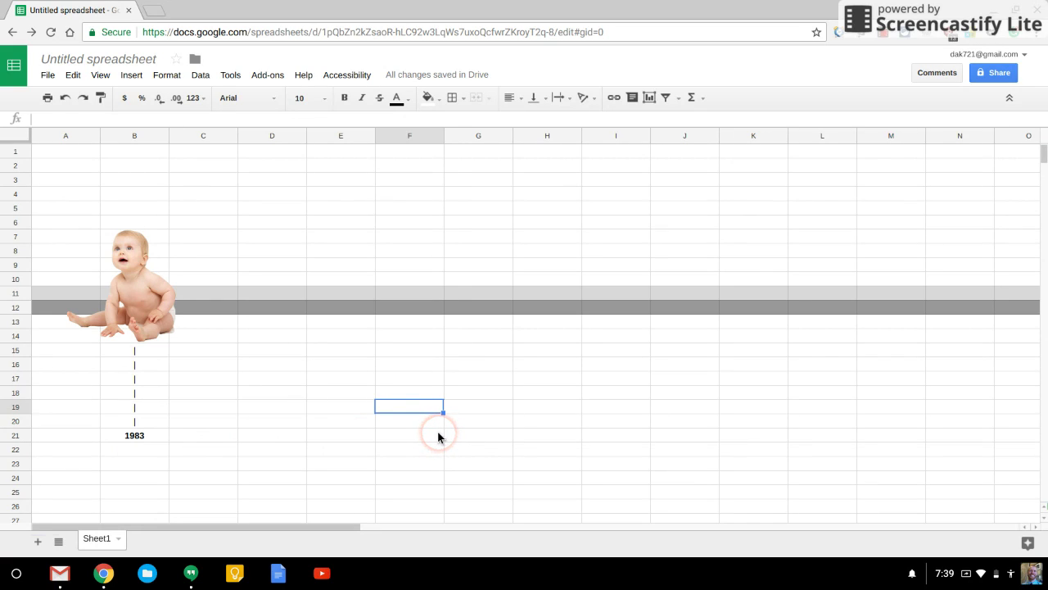
click(472, 435)
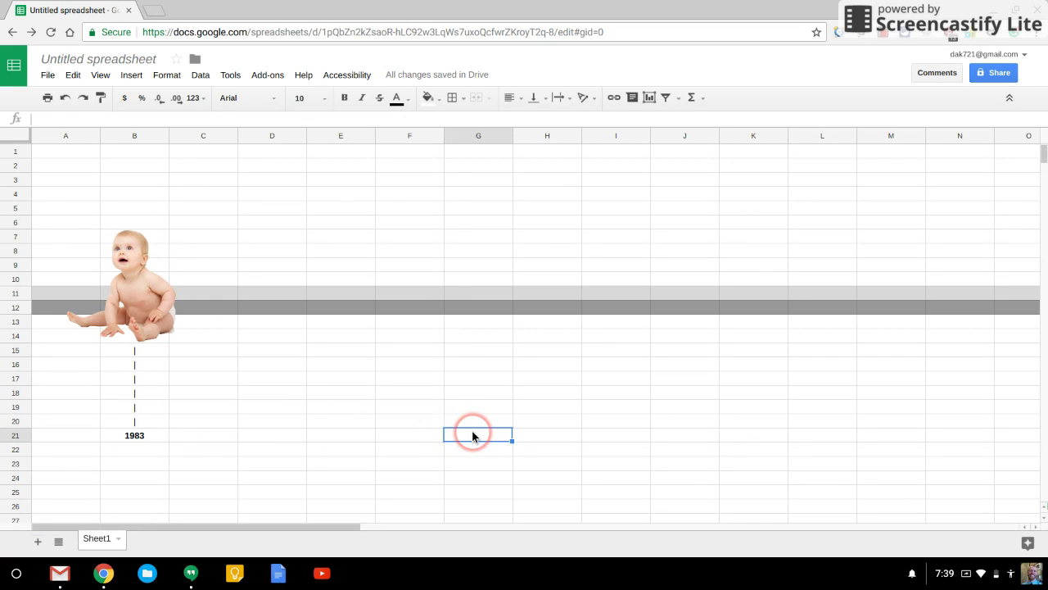
text(1988)
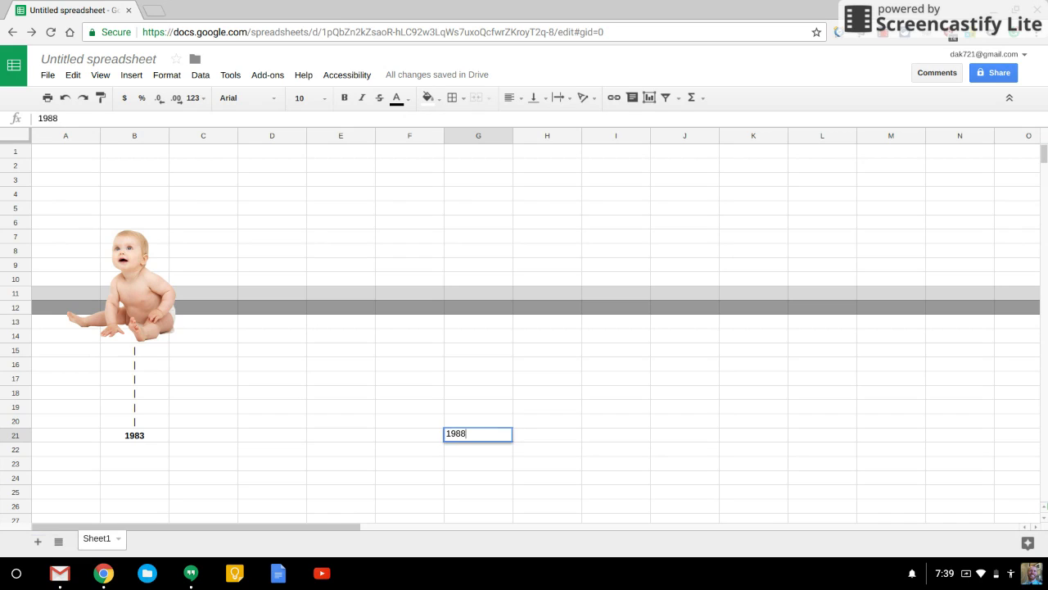
key(Return)
key(Up)
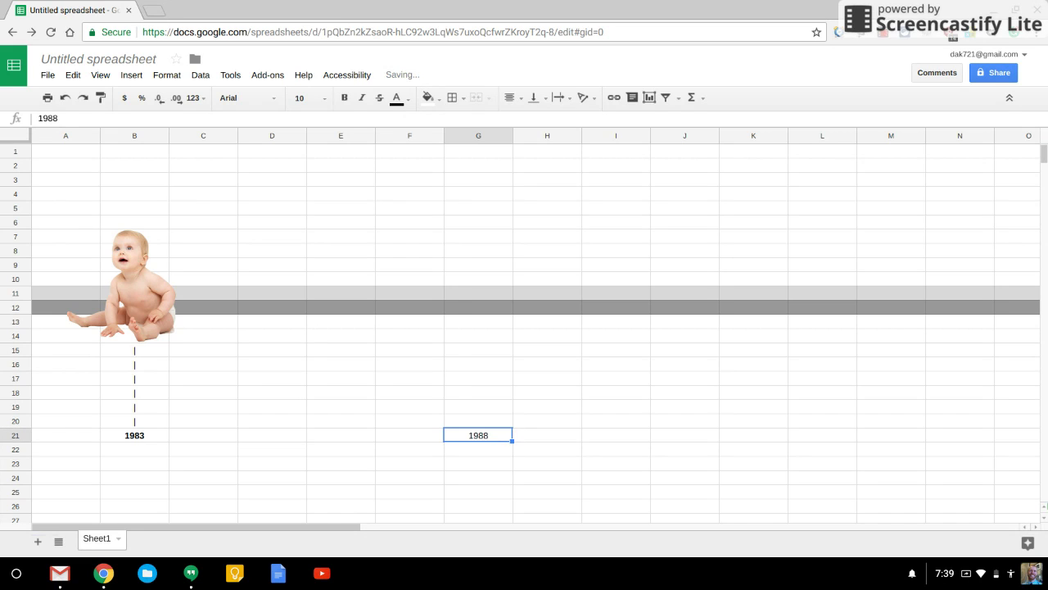
key(Left)
key(Left)
key(Left)
key(Left)
key(Right)
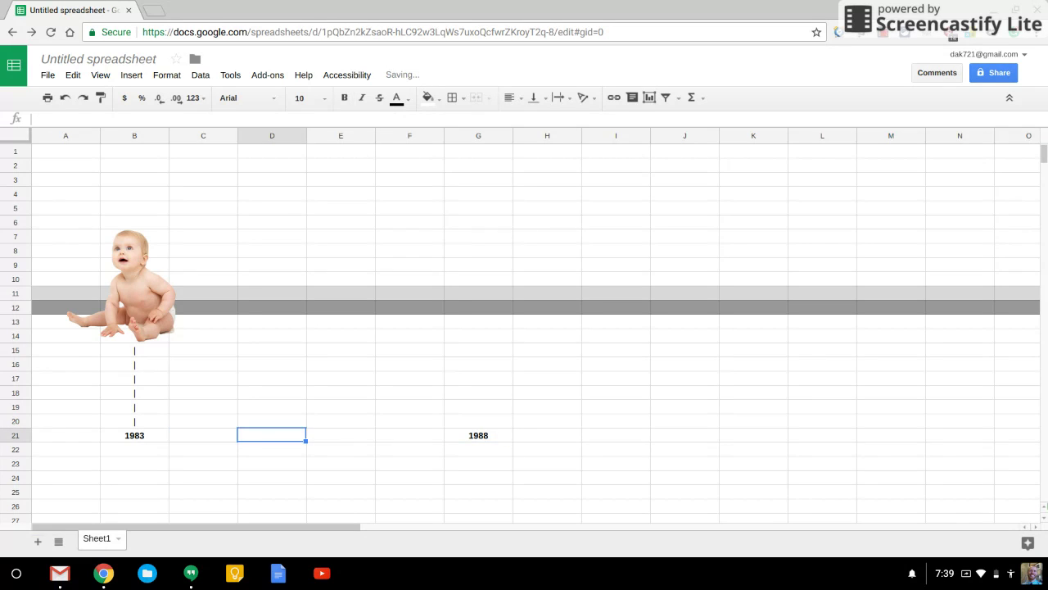
key(Right)
key(Right)
key(Right)
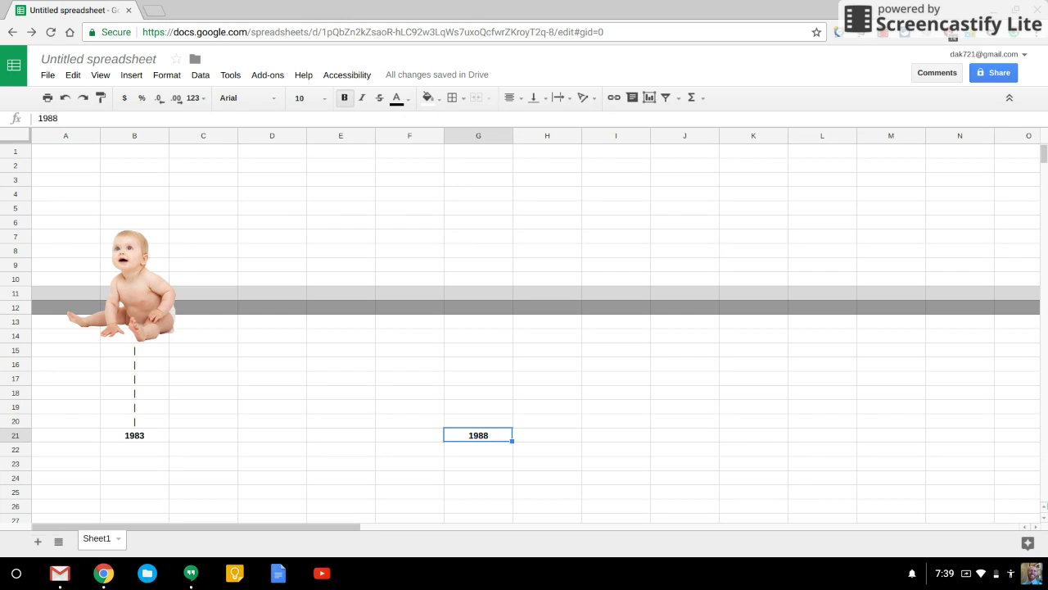
Clear the year in cell G21 and put 1988 back in it
key(Delete)
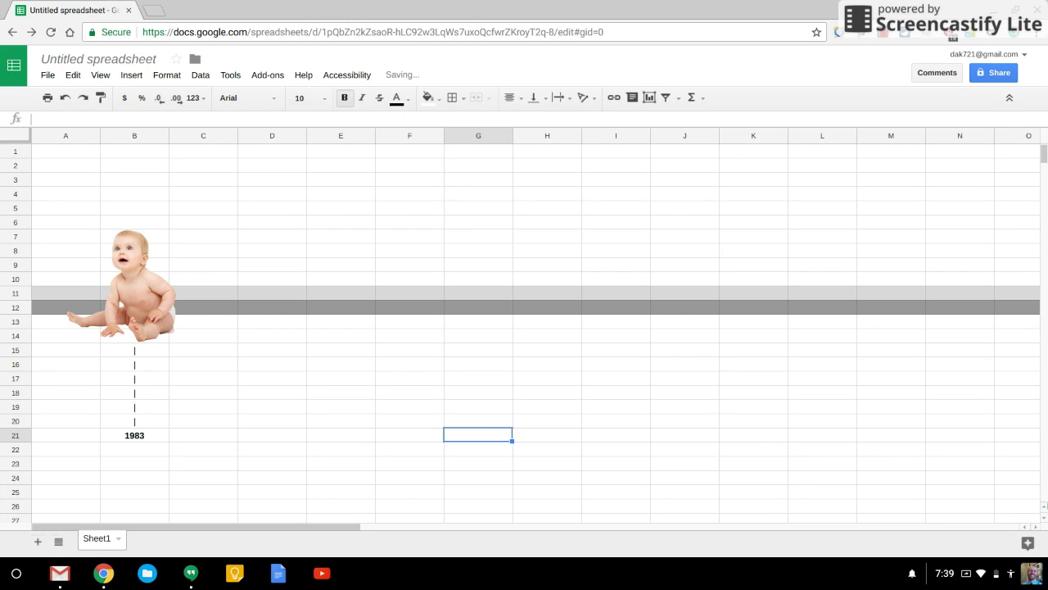
key(Return)
key(Up)
key(Up)
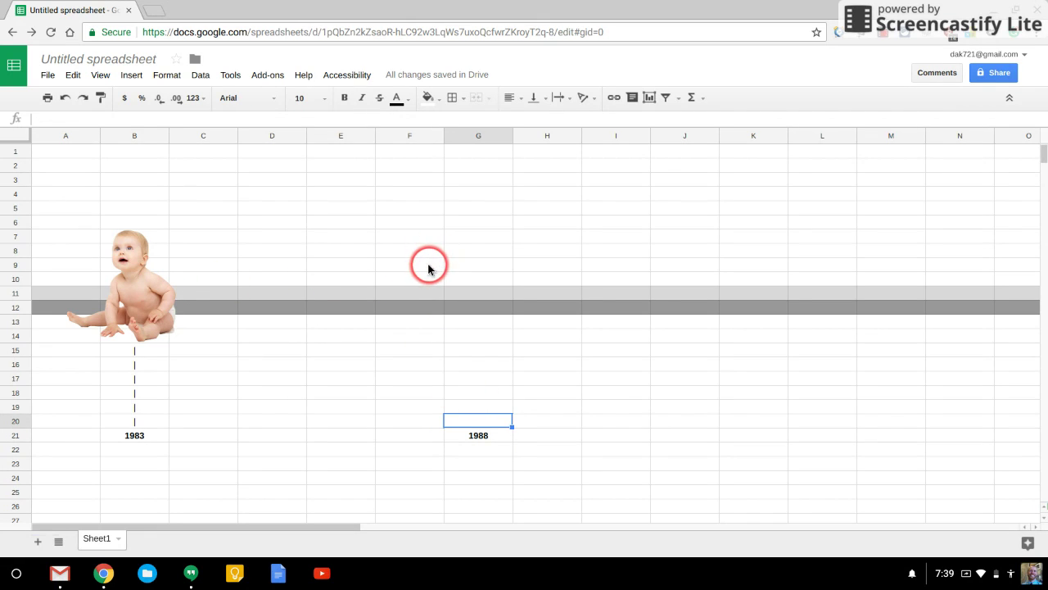
Merge cells F9 to H14 above 1988 and enter "This is when I started Kindergarten" in the merged cell
drag(428, 265, 524, 339)
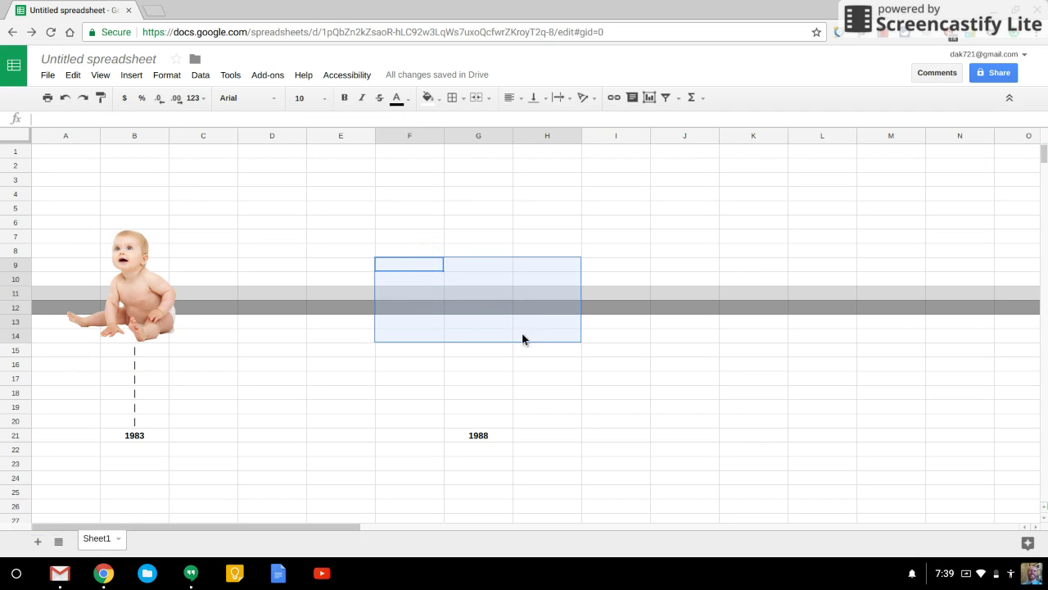
click(477, 99)
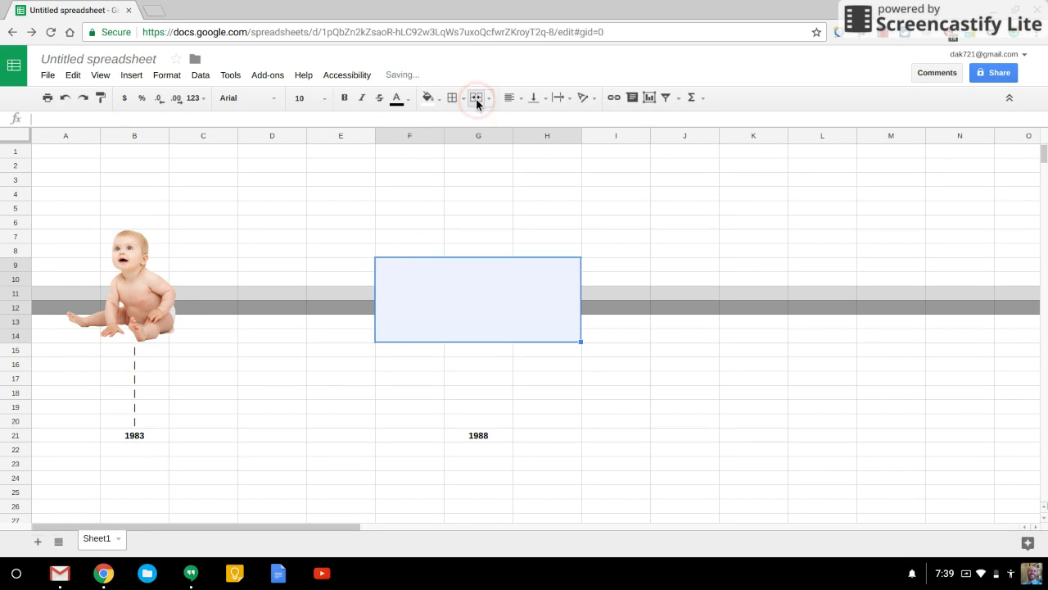
double_click(506, 304)
text(This is when I started Kindergarten)
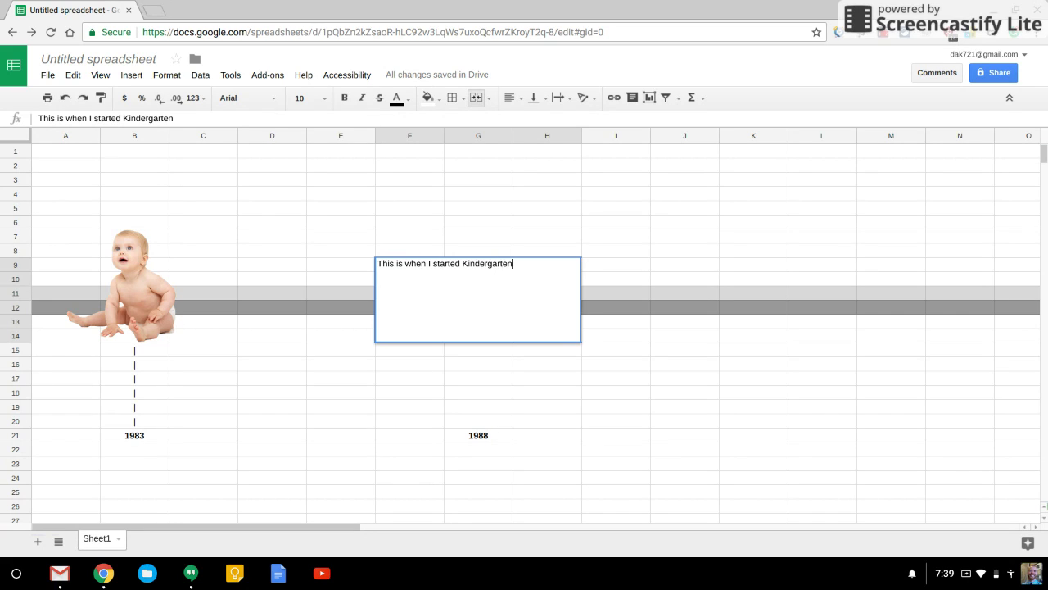
key(Return)
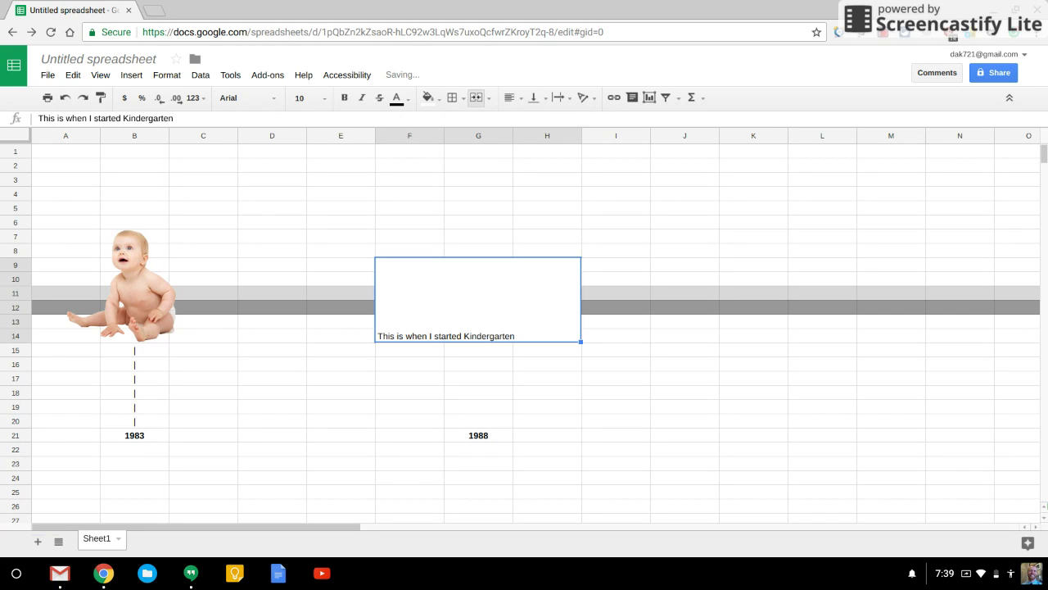
Center the Kindergarten text horizontally and vertically in the merged cell
key(ctrl+shift+e)
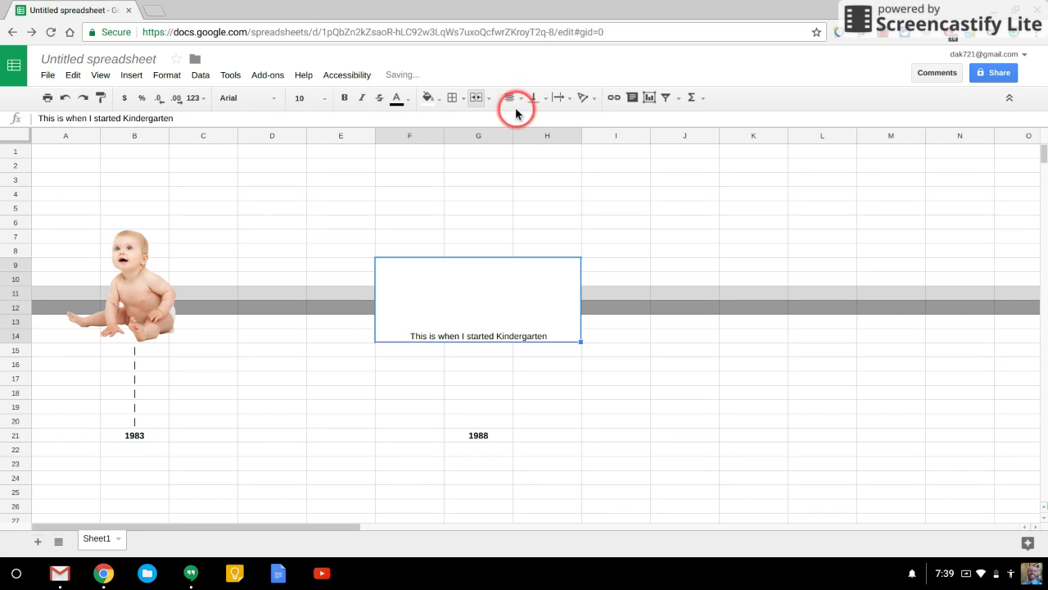
click(540, 103)
click(556, 120)
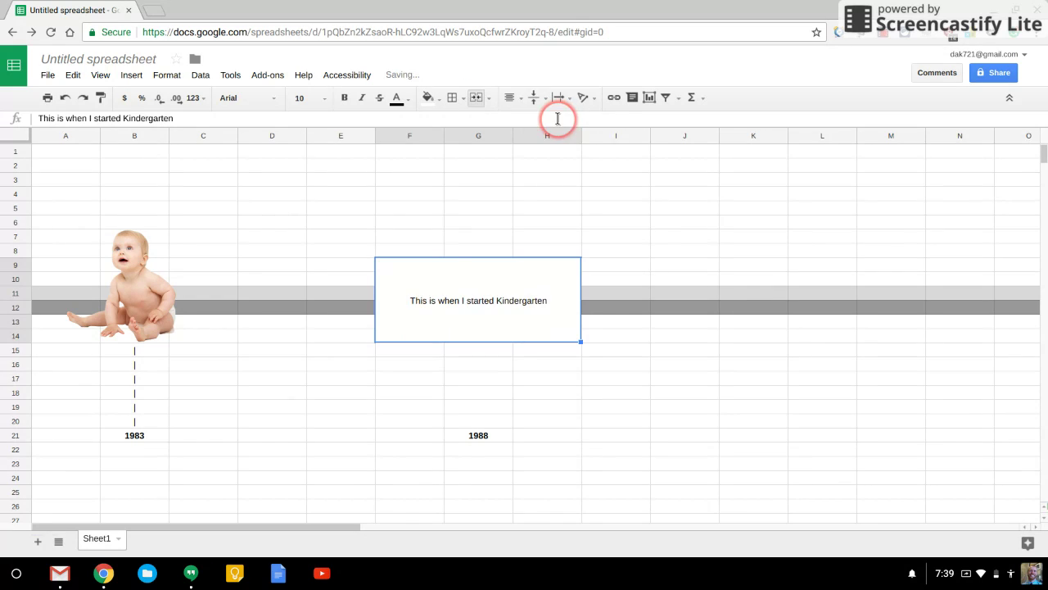
Format the Kindergarten text as bold Baloo Tamma at size 18 and wrap it within the merged cell
click(337, 98)
click(275, 97)
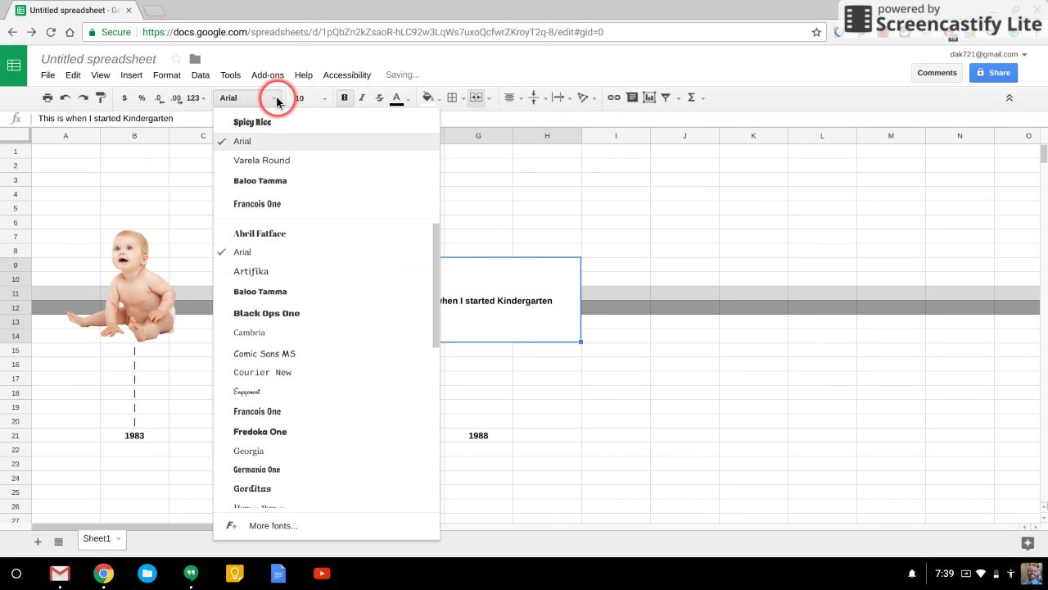
click(275, 179)
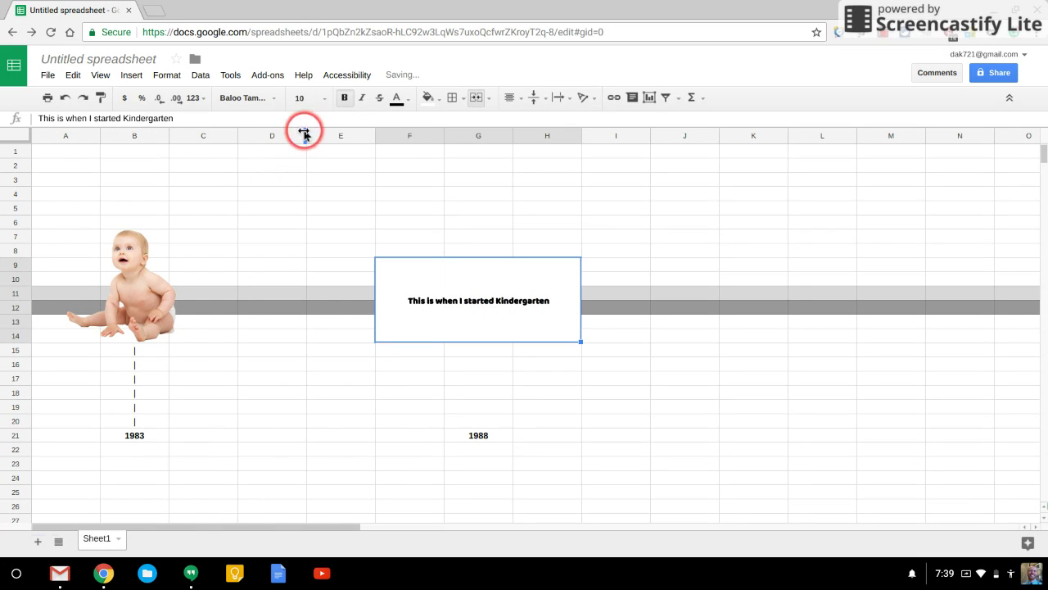
click(323, 97)
click(312, 270)
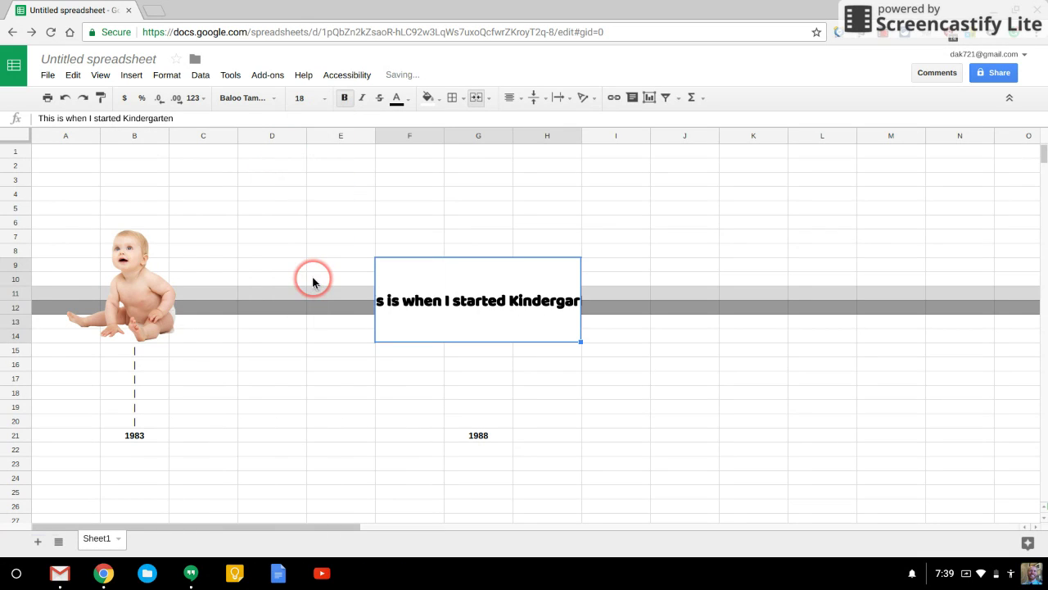
click(562, 97)
click(579, 119)
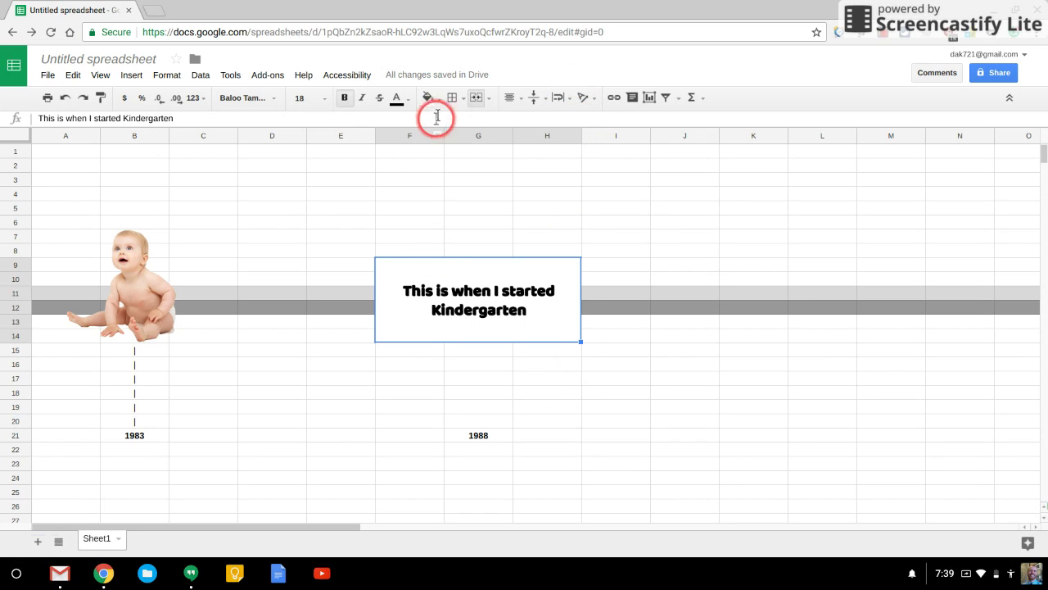
Add a red outer border around the merged Kindergarten cell
click(464, 99)
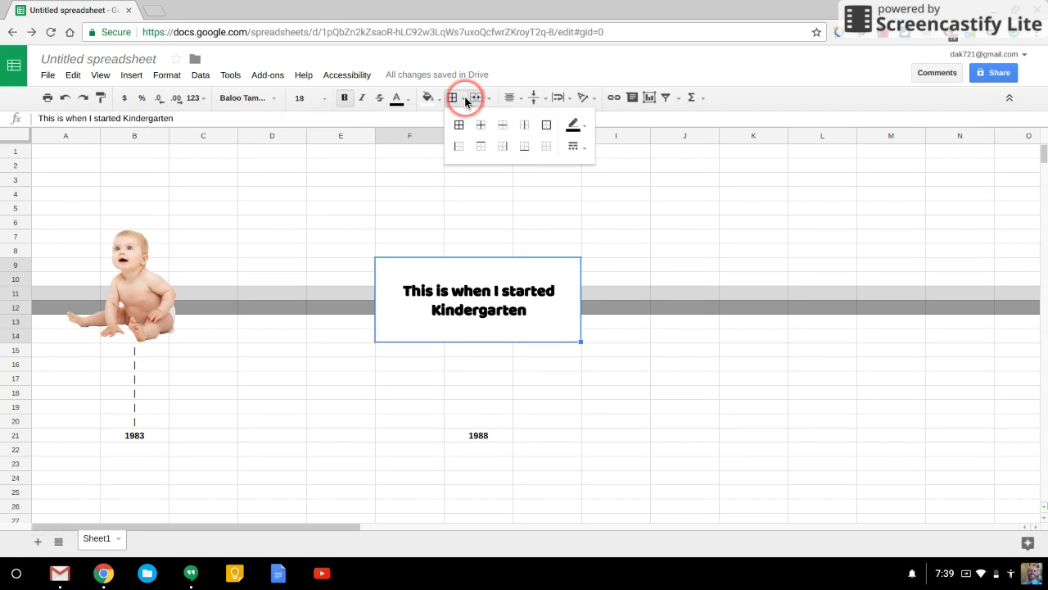
click(546, 125)
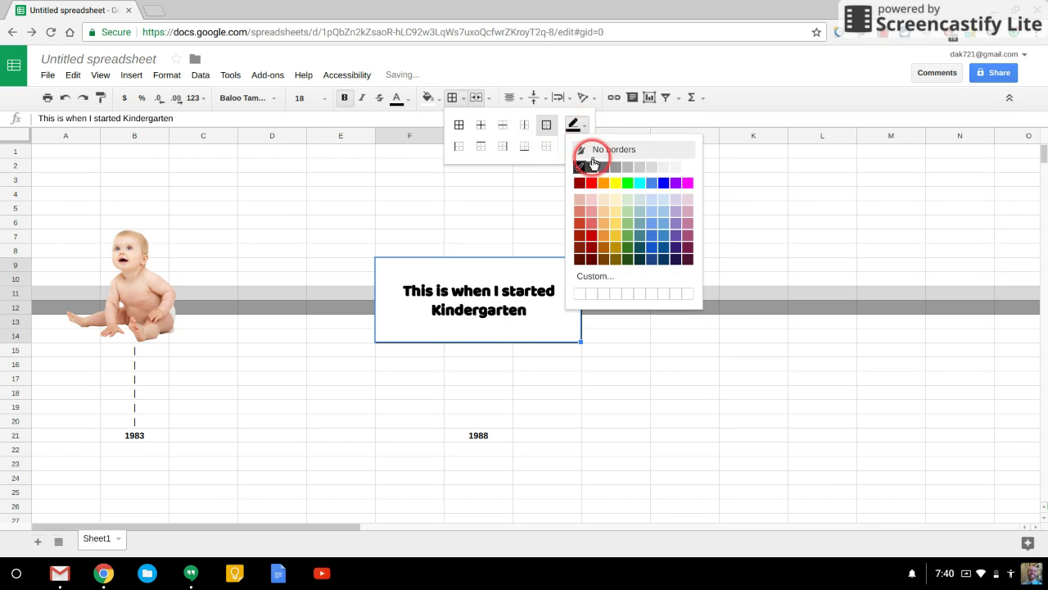
click(592, 182)
click(600, 387)
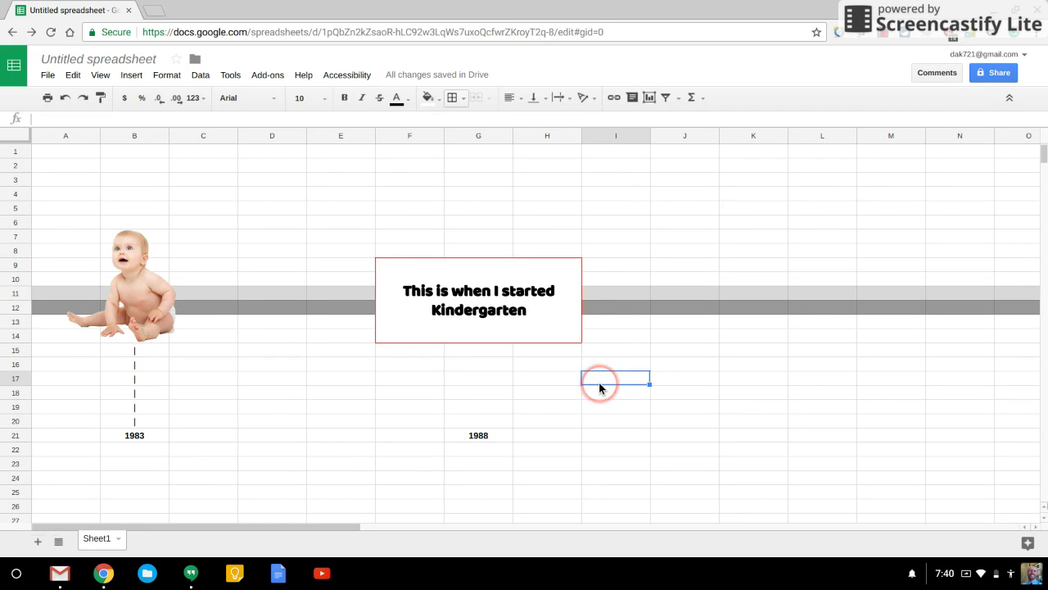
scroll(521, 422, right, 10)
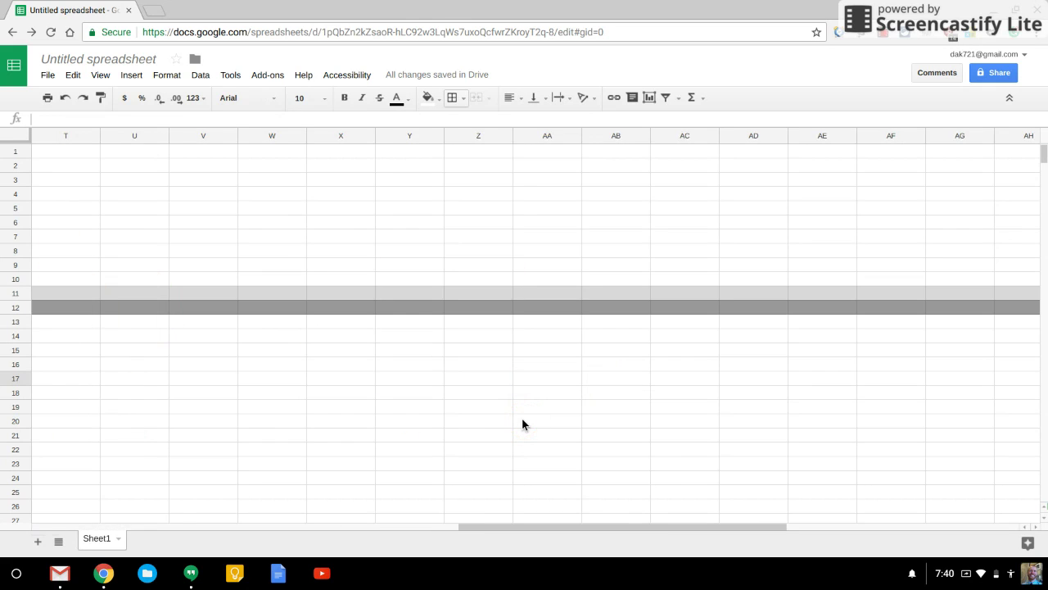
scroll(522, 422, left, 10)
click(483, 434)
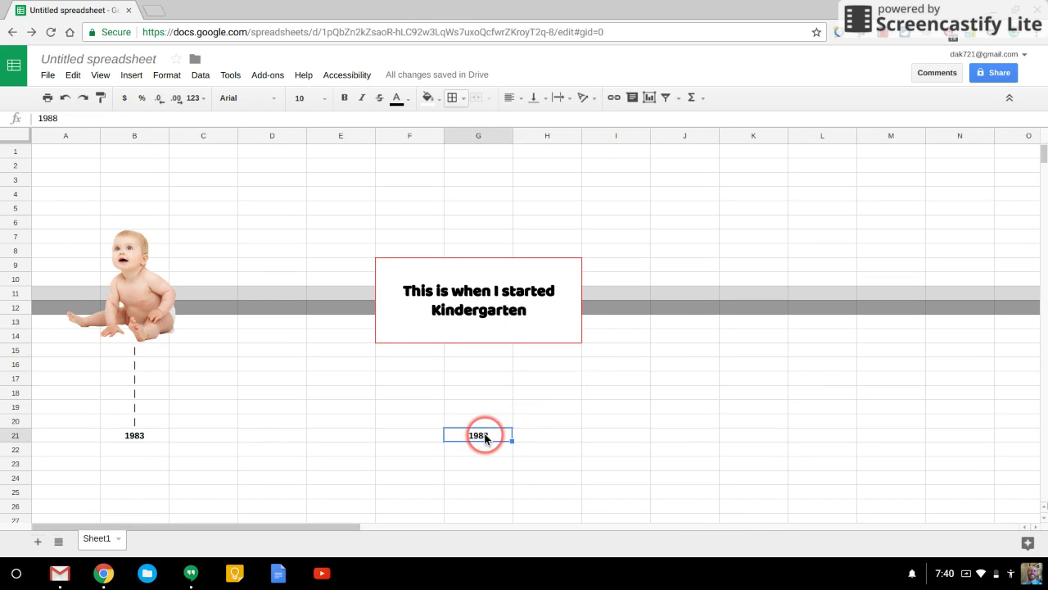
scroll(484, 438, right, 10)
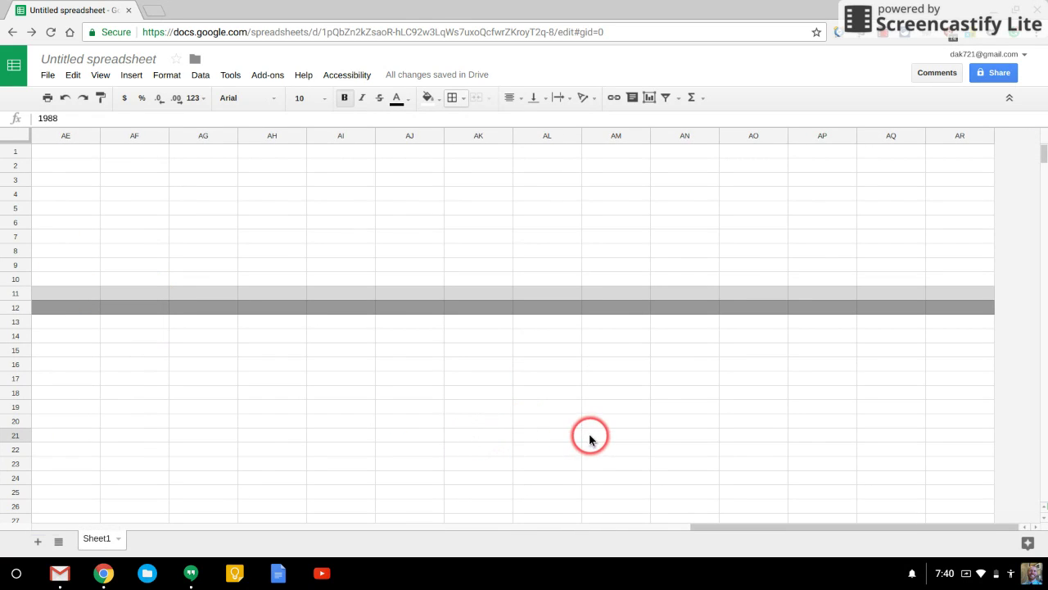
click(561, 431)
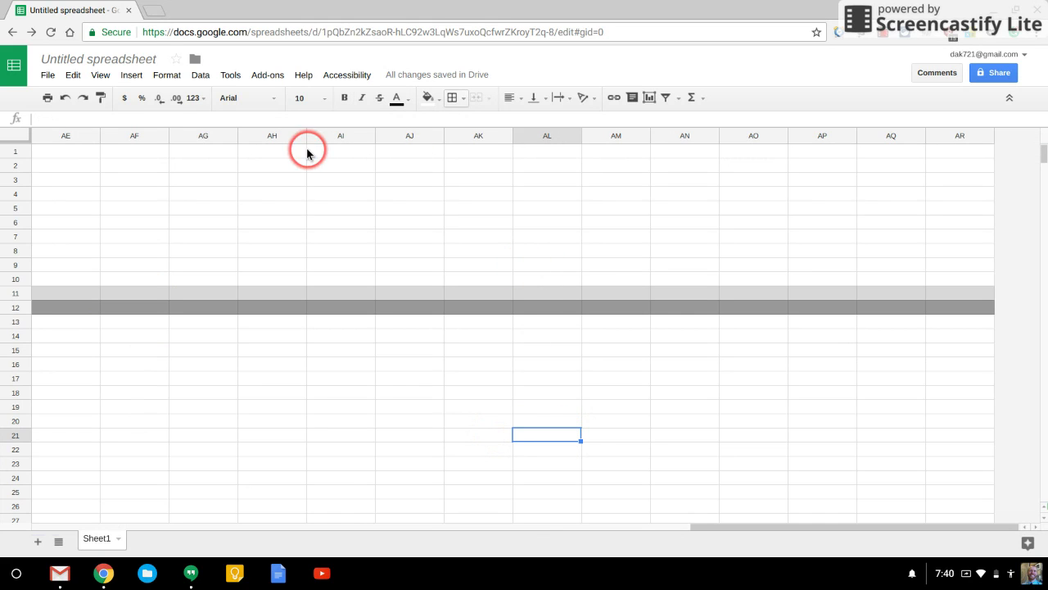
Search Google Images for "bloomsburg university" in a new browser tab
click(151, 10)
text(ima)
key(Tab)
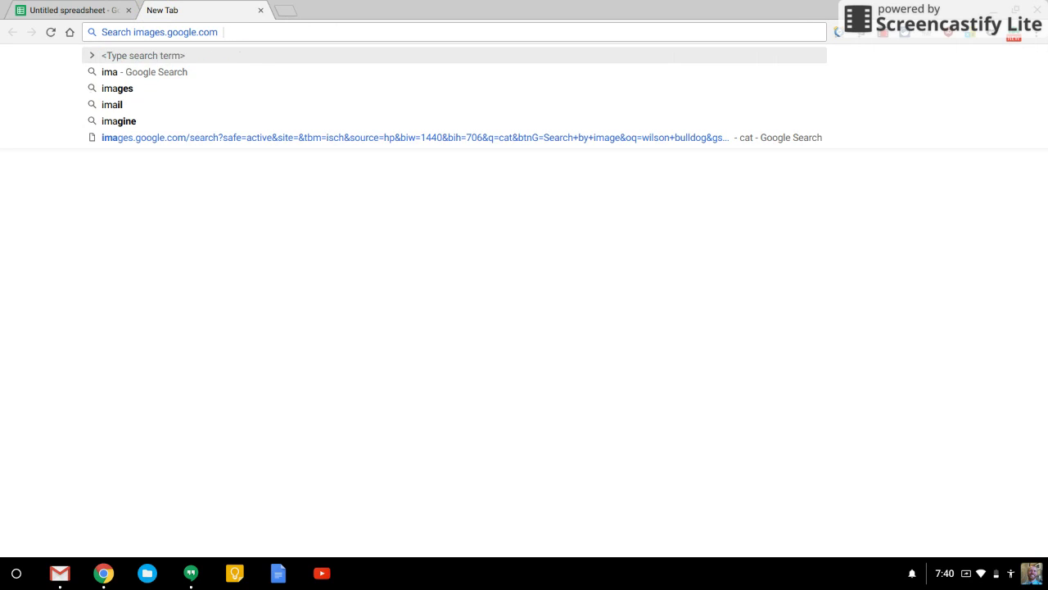
text(bloomsburg universi)
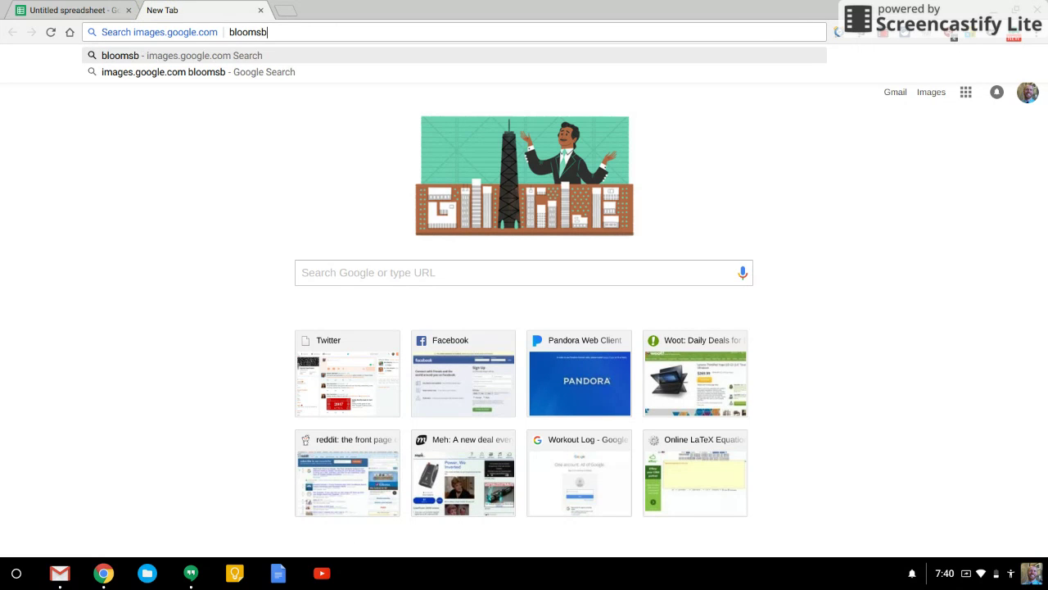
text(ty)
key(Return)
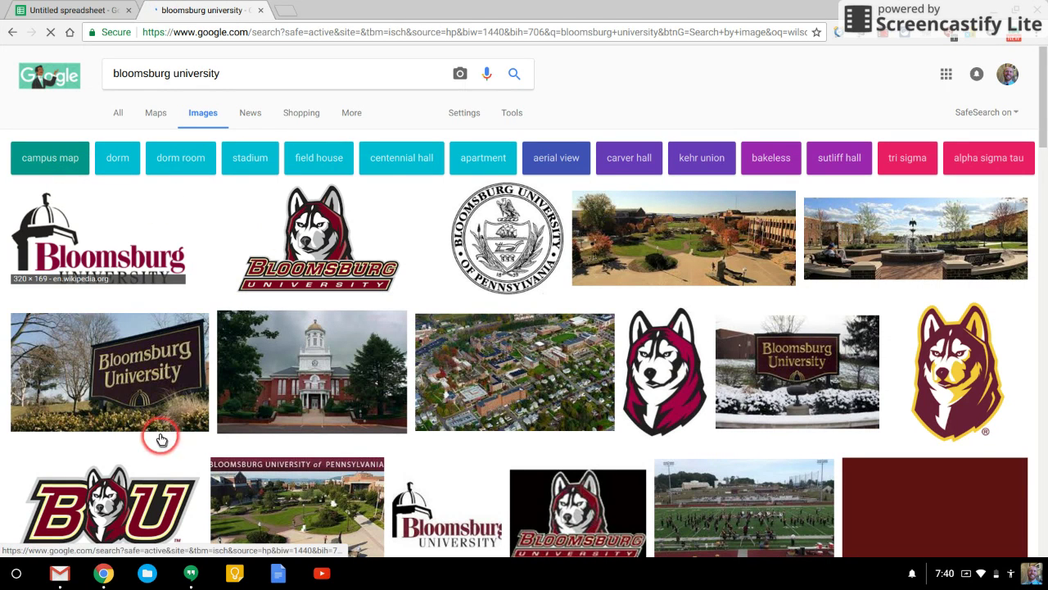
Preview the maroon husky head logo from Wikipedia and copy its image address
click(667, 392)
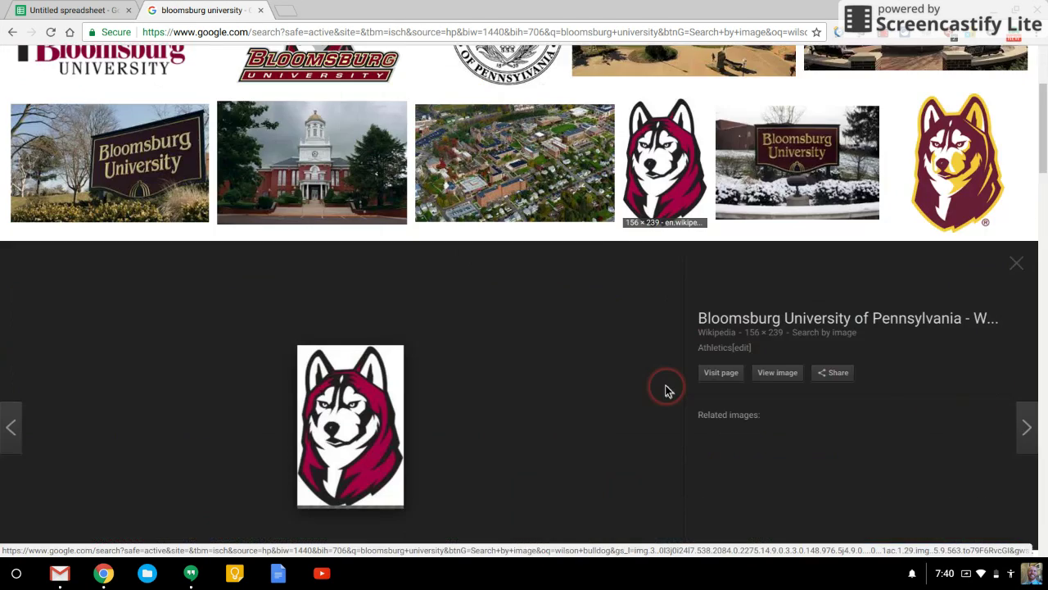
right_click(328, 337)
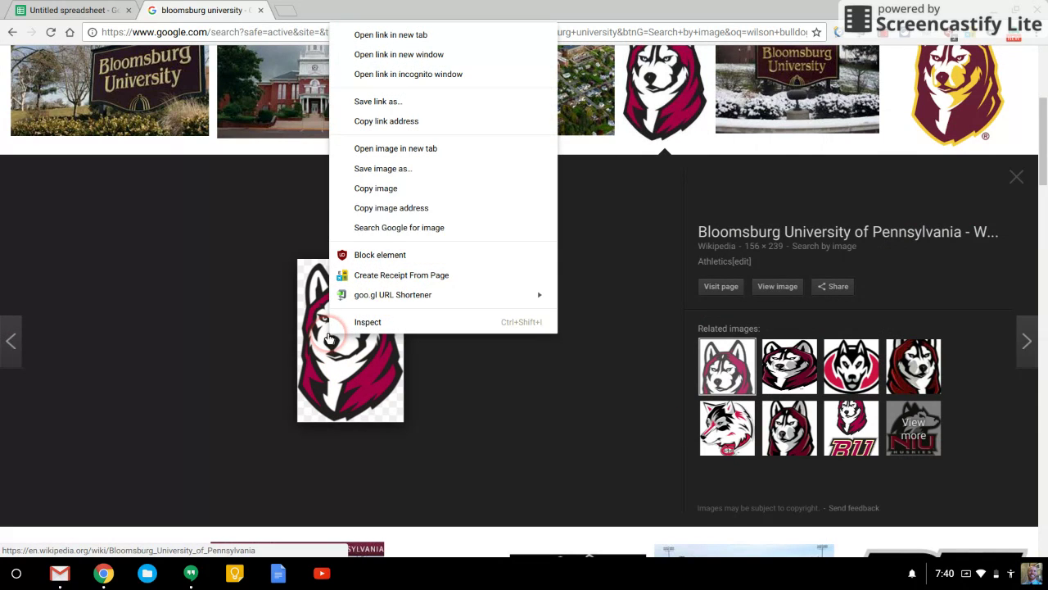
click(395, 210)
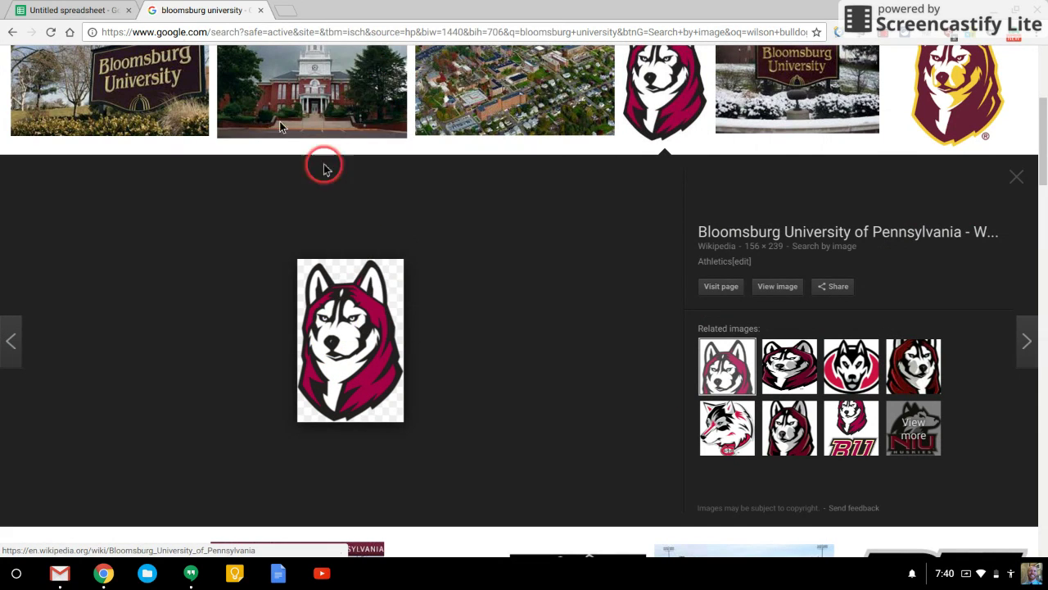
Insert the husky logo into the spreadsheet from the copied image URL and place it over the gray bars around column AL
click(106, 10)
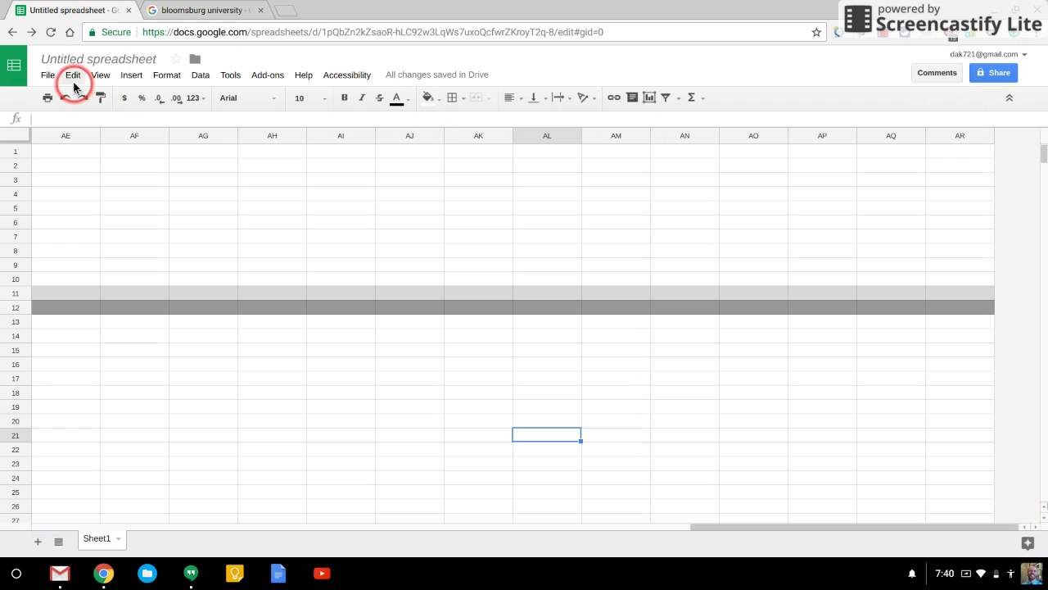
click(139, 75)
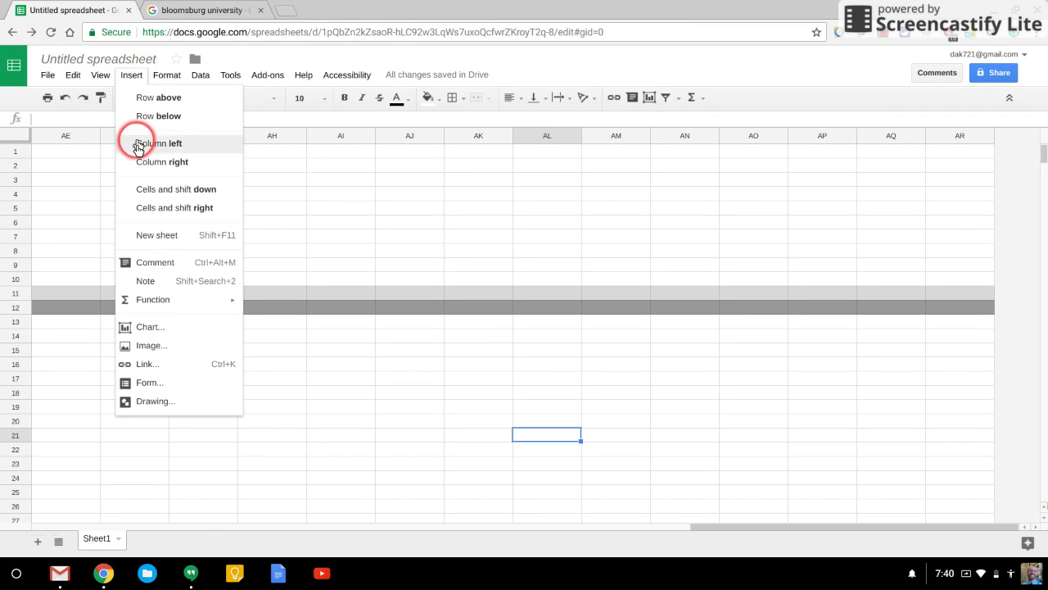
click(151, 345)
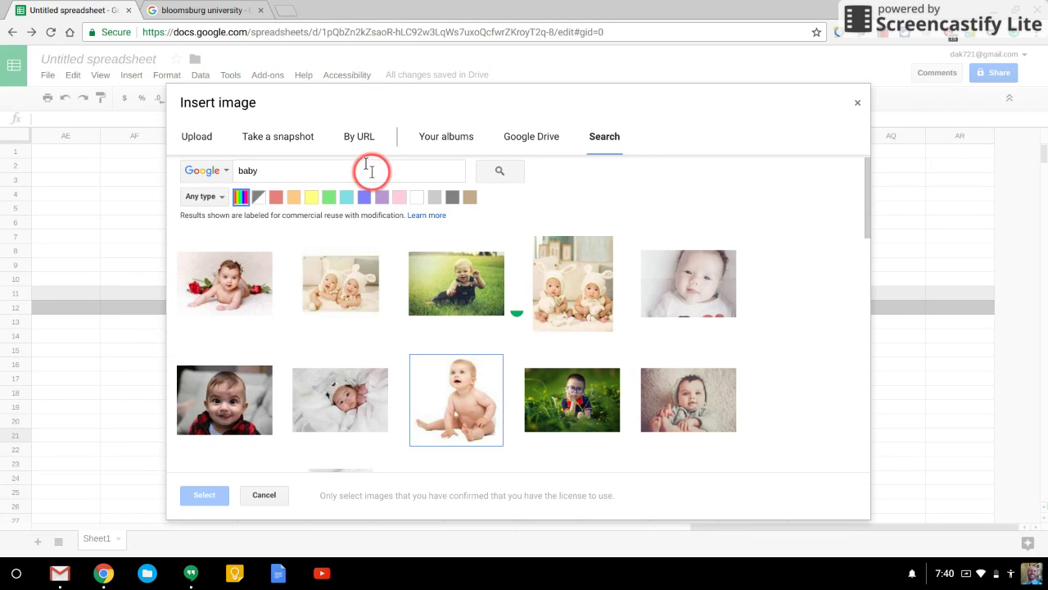
click(352, 137)
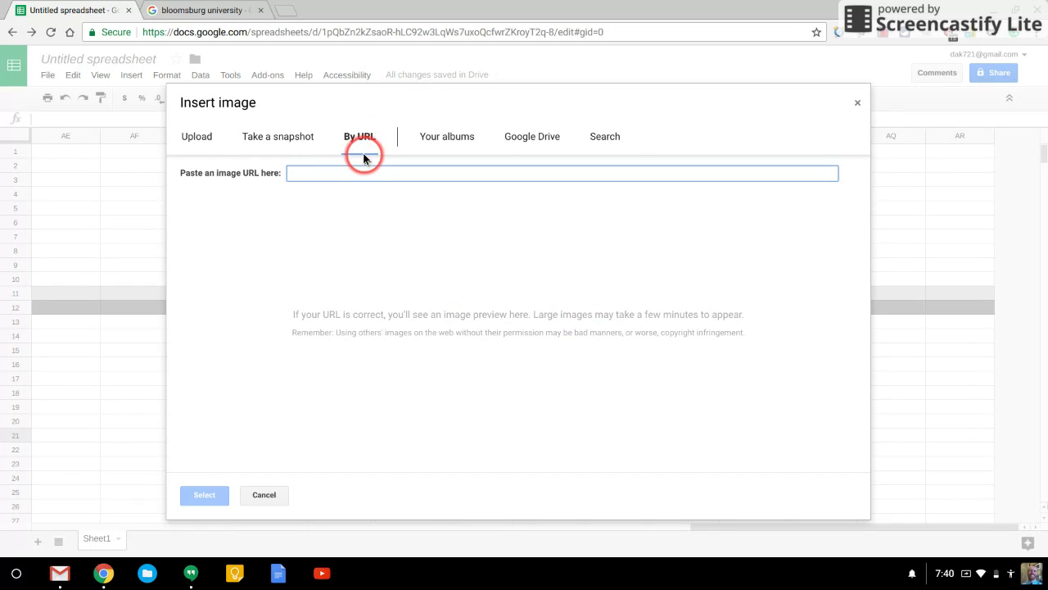
key(ctrl+v)
click(204, 495)
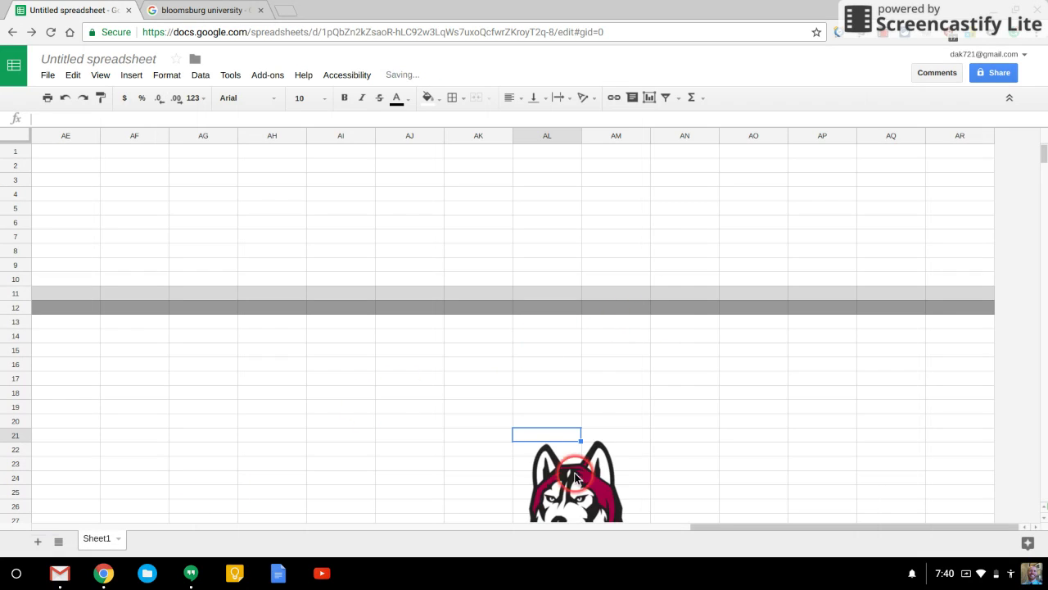
click(567, 516)
drag(573, 491, 559, 237)
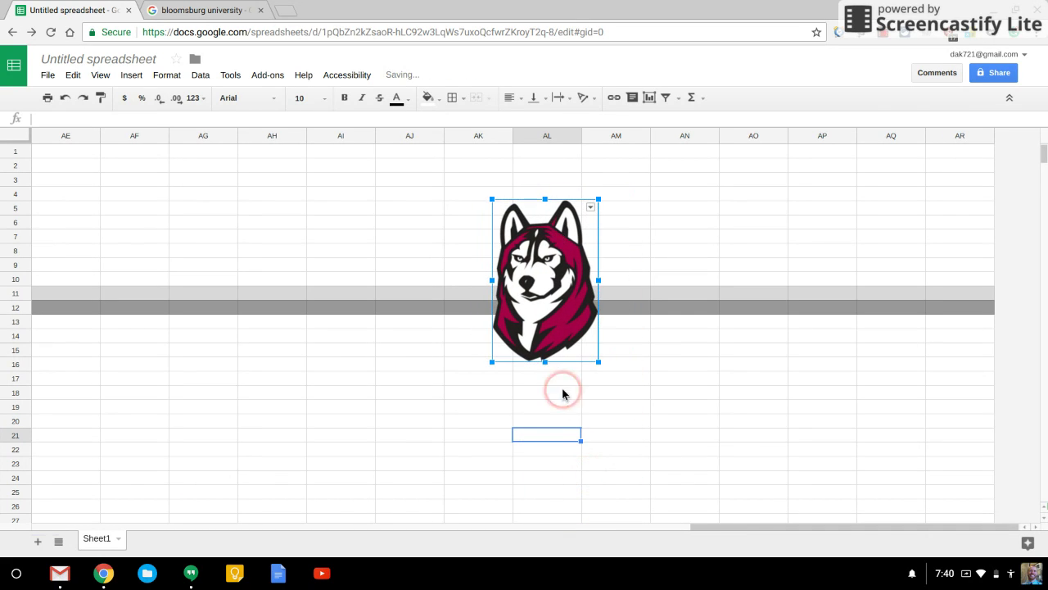
Enter 2005 in cell AL21 below the husky logo as a bold, centered year label
double_click(551, 434)
text(2005)
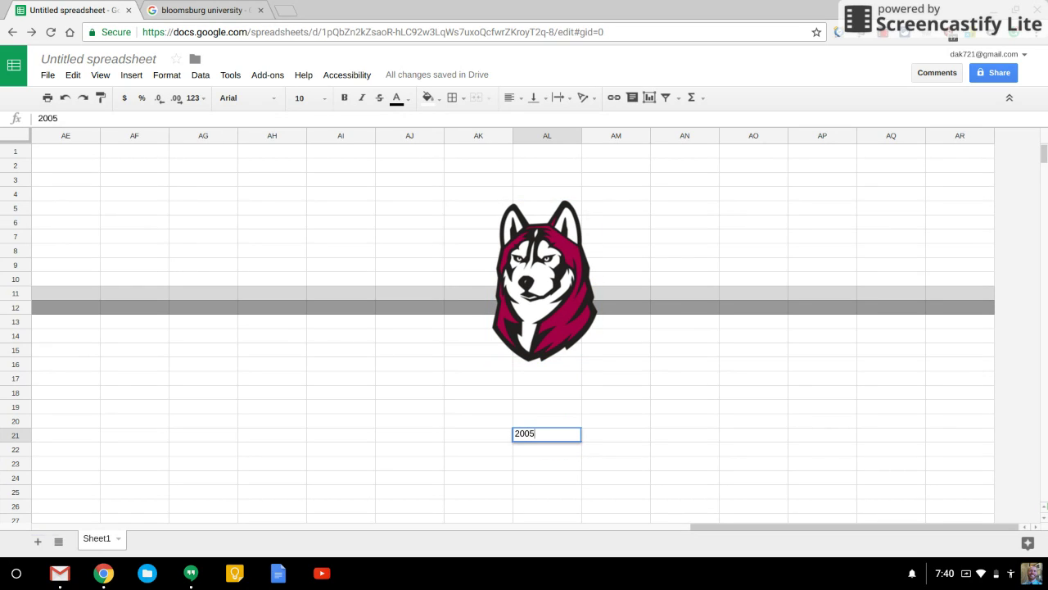
key(Return)
click(547, 434)
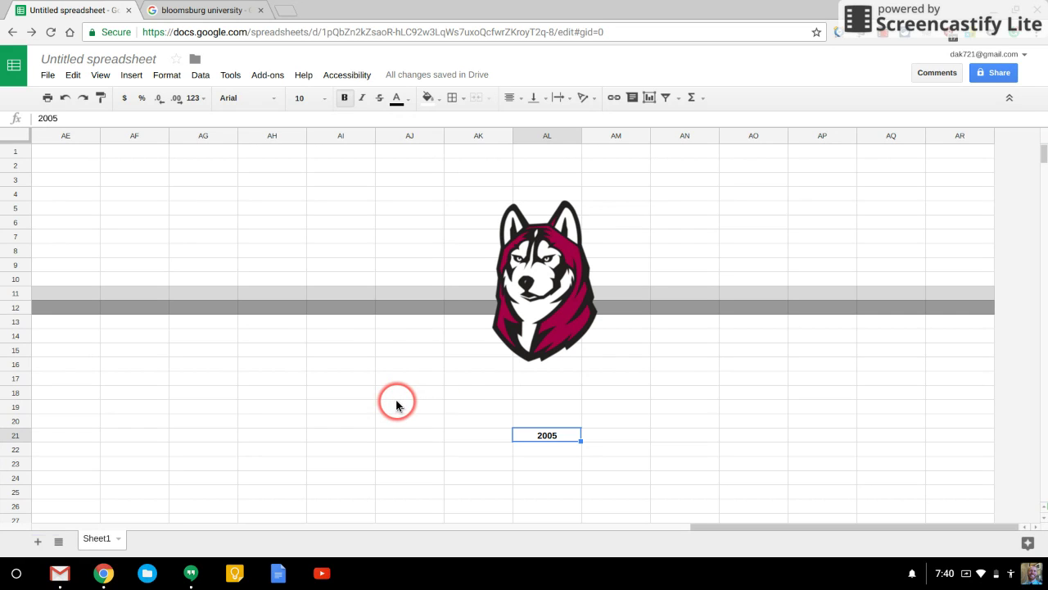
Enter "BlooomU" in cell AL17 directly beneath the husky logo
click(540, 376)
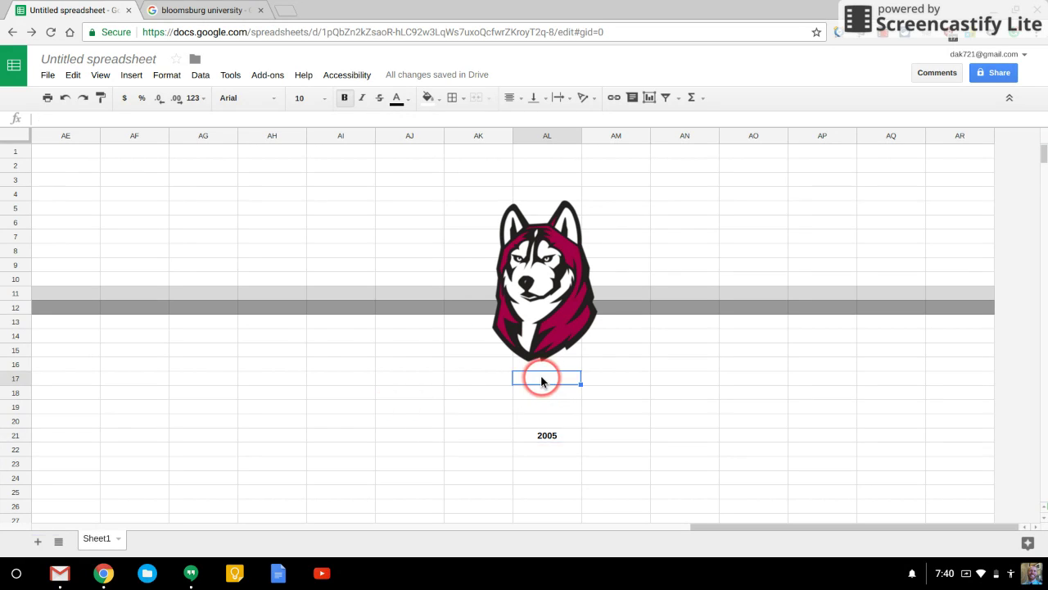
text(Blooom)
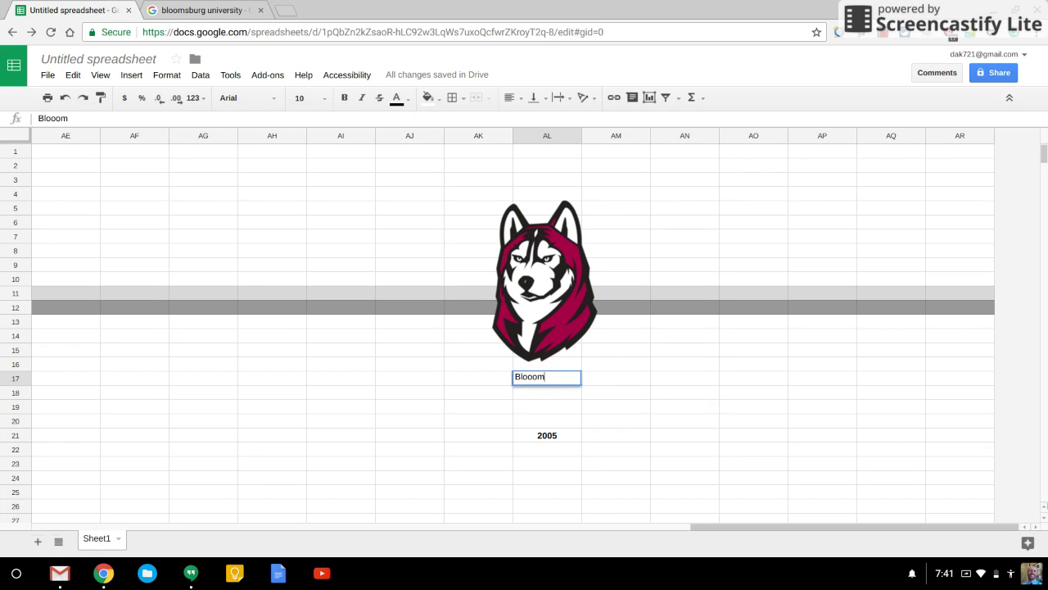
text(U)
key(Return)
click(546, 377)
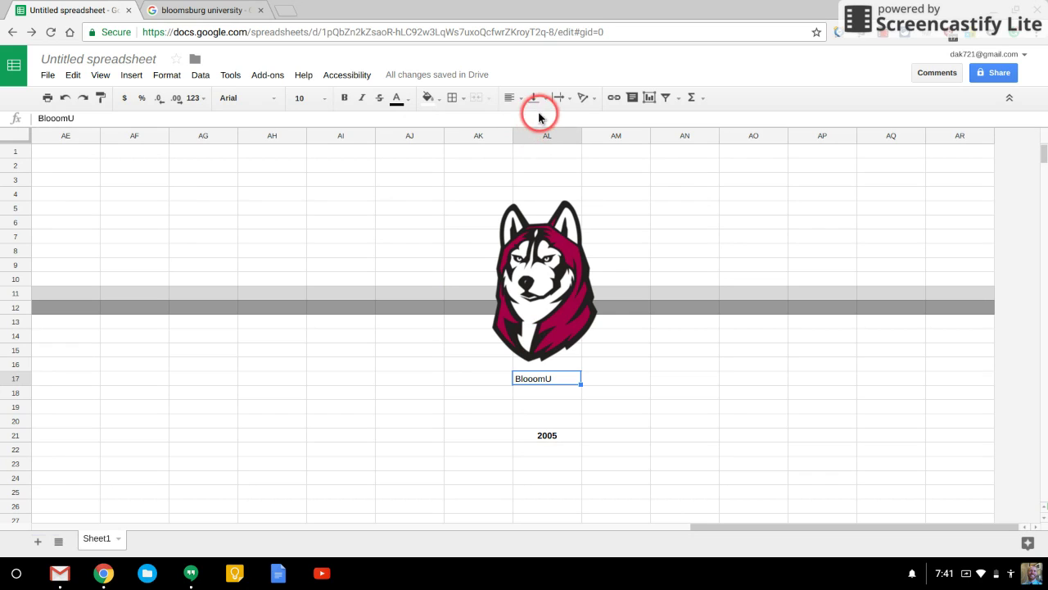
click(611, 100)
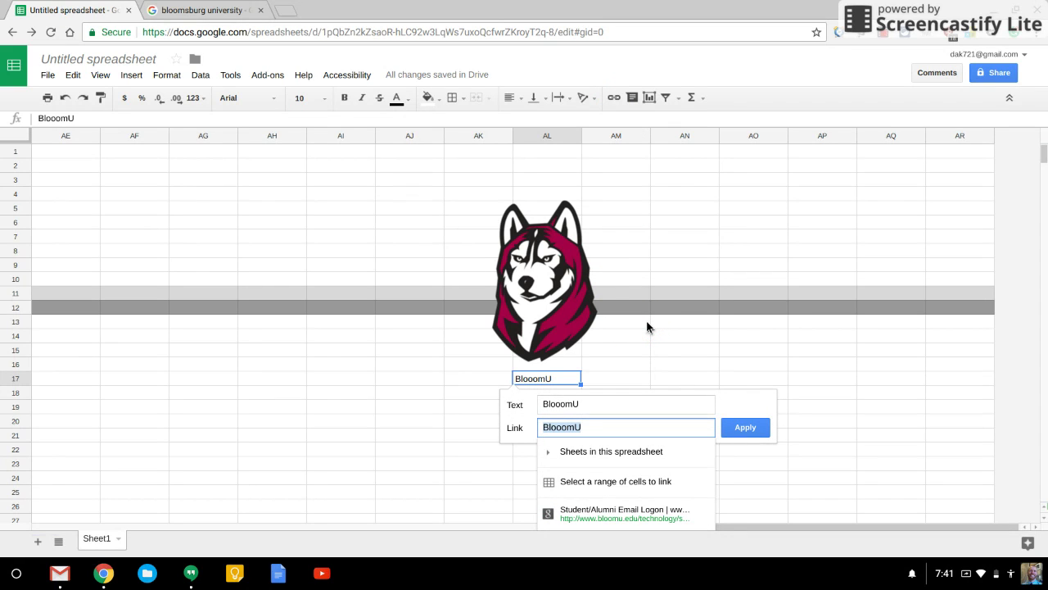
text(bloomu.edu)
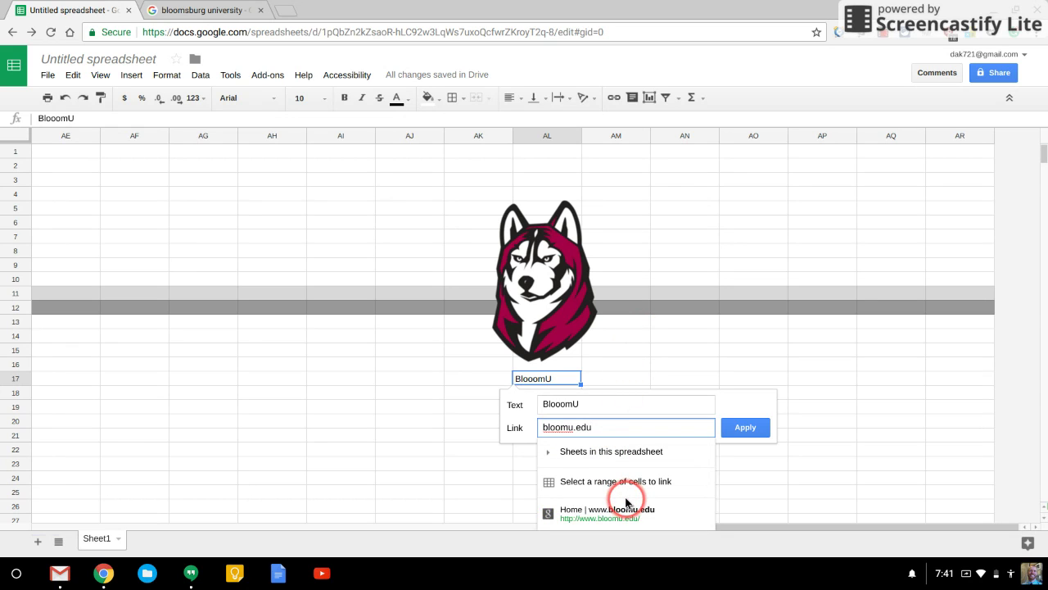
click(623, 509)
click(737, 431)
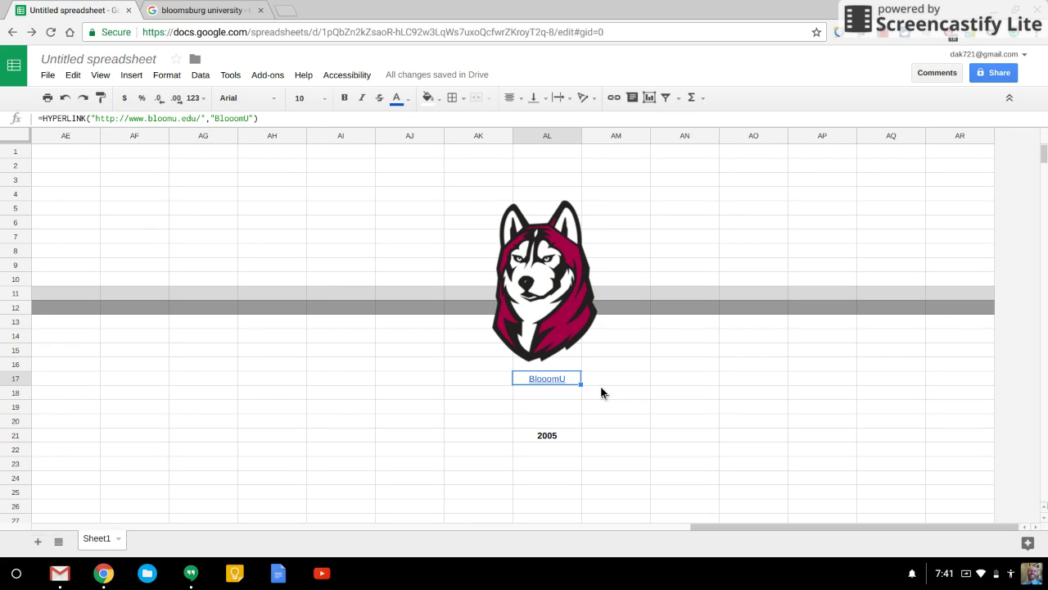
scroll(601, 392, left, 5)
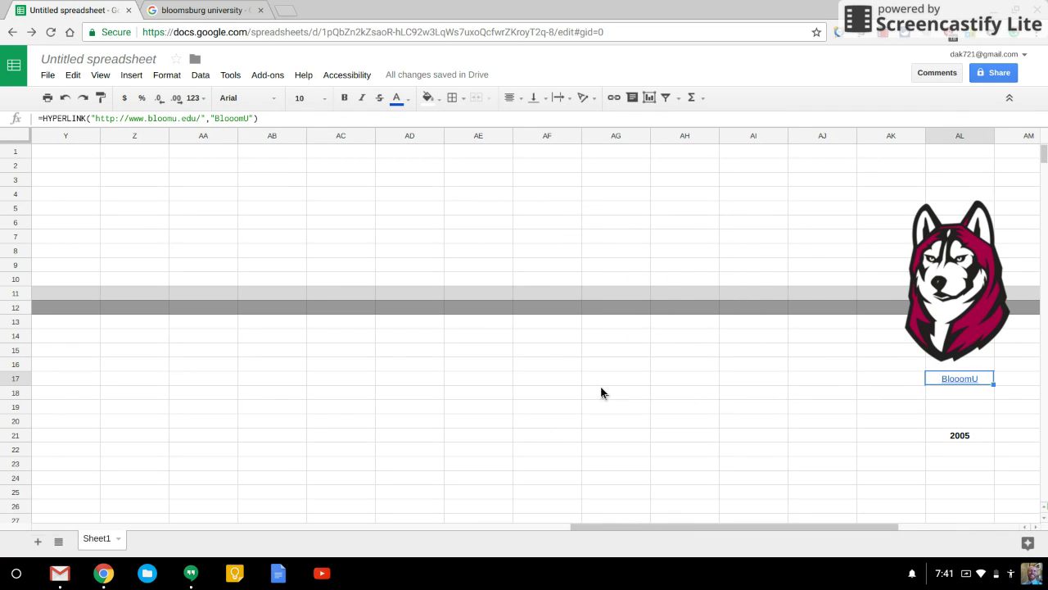
scroll(601, 392, left, 15)
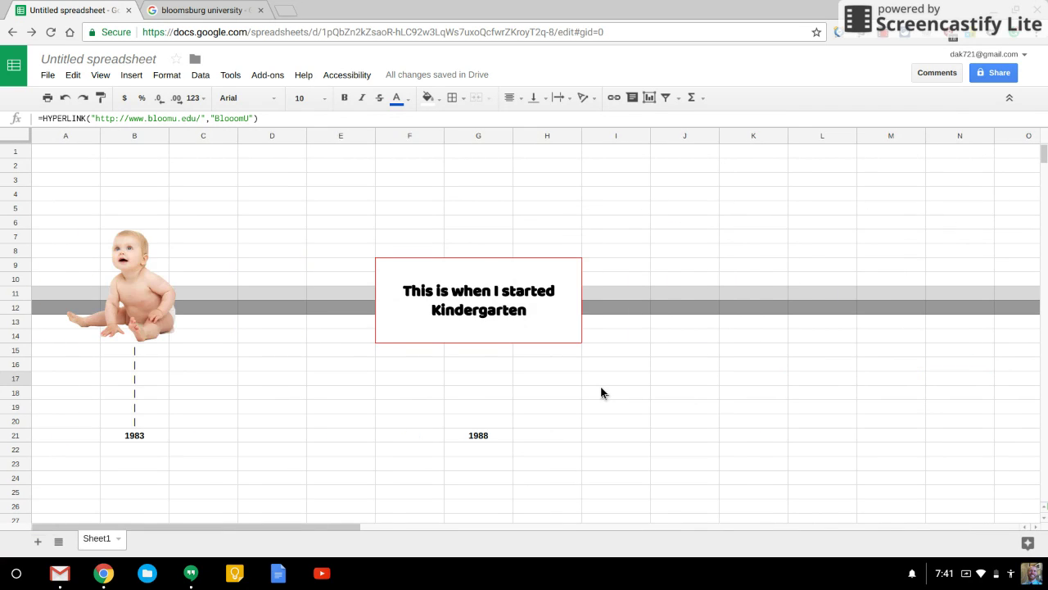
scroll(601, 392, right, 16)
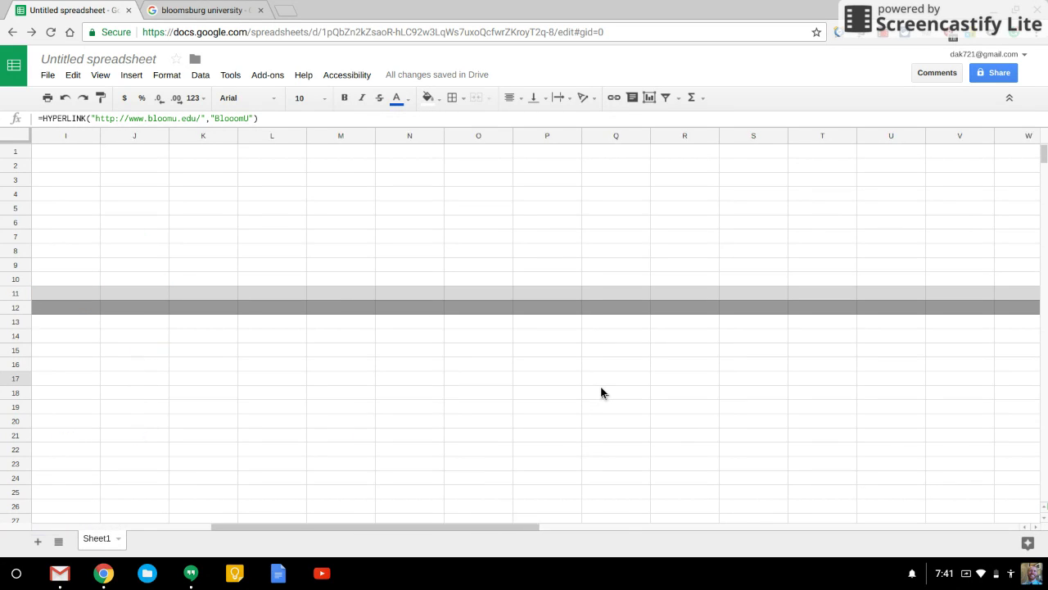
scroll(601, 393, right, 4)
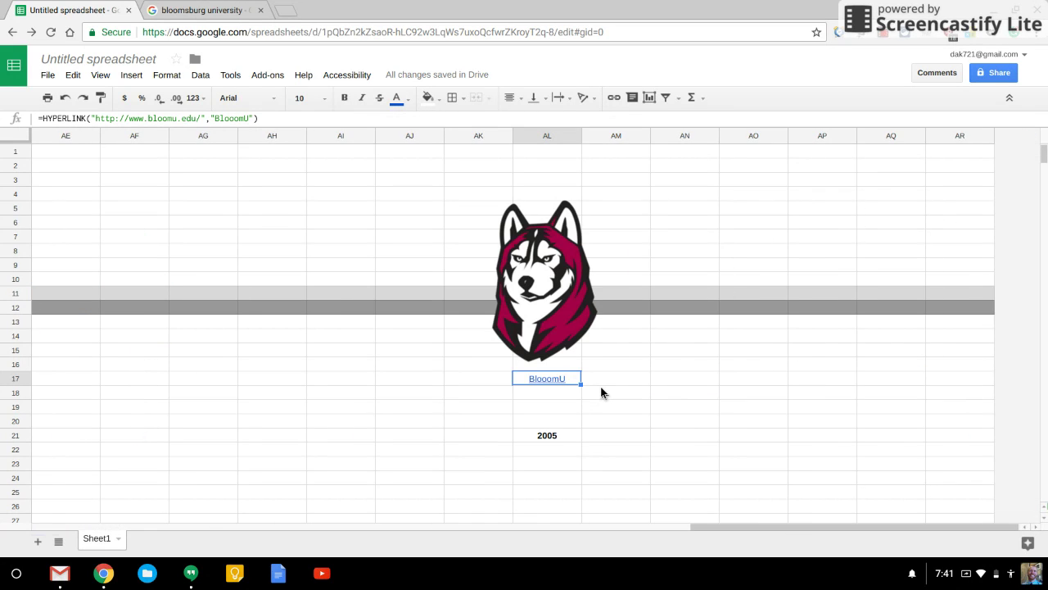
Hide the gridlines on the timeline sheet
scroll(601, 392, left, 18)
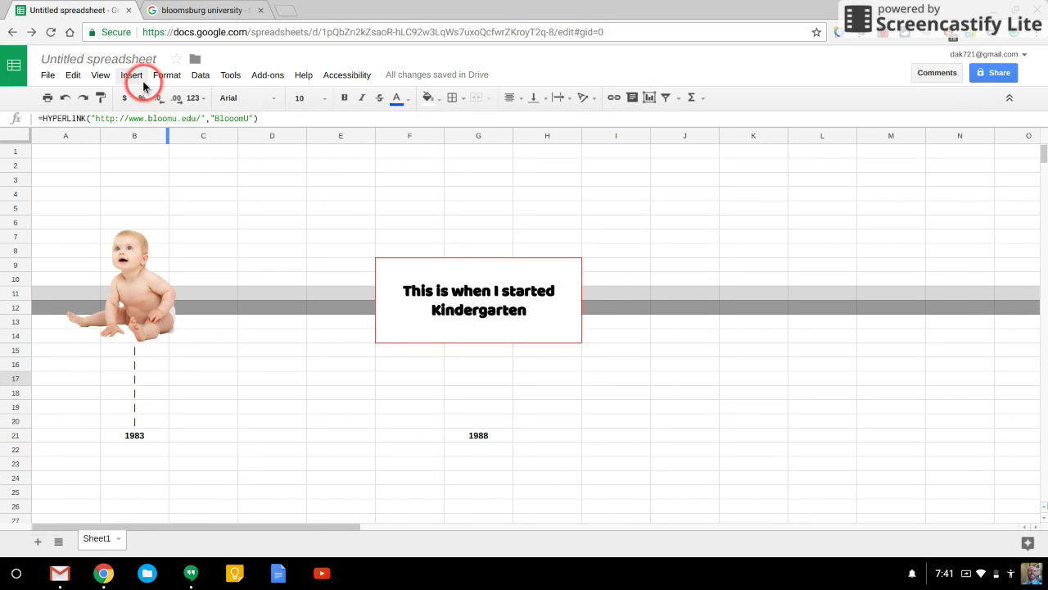
click(102, 76)
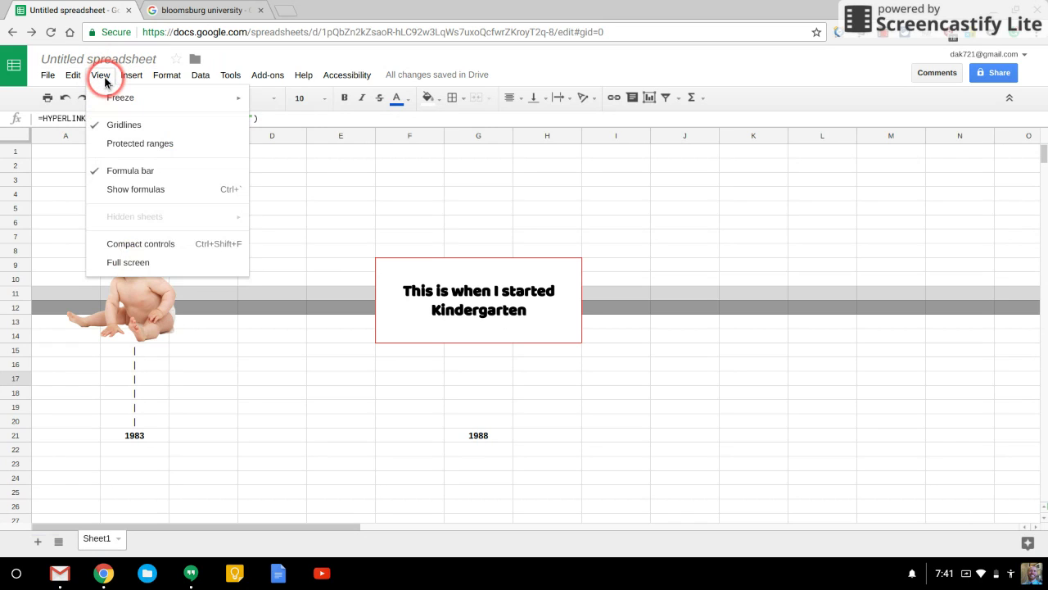
click(125, 124)
Publish only Sheet1 to the web as a linked web page and view the published timeline across to 2005
click(47, 75)
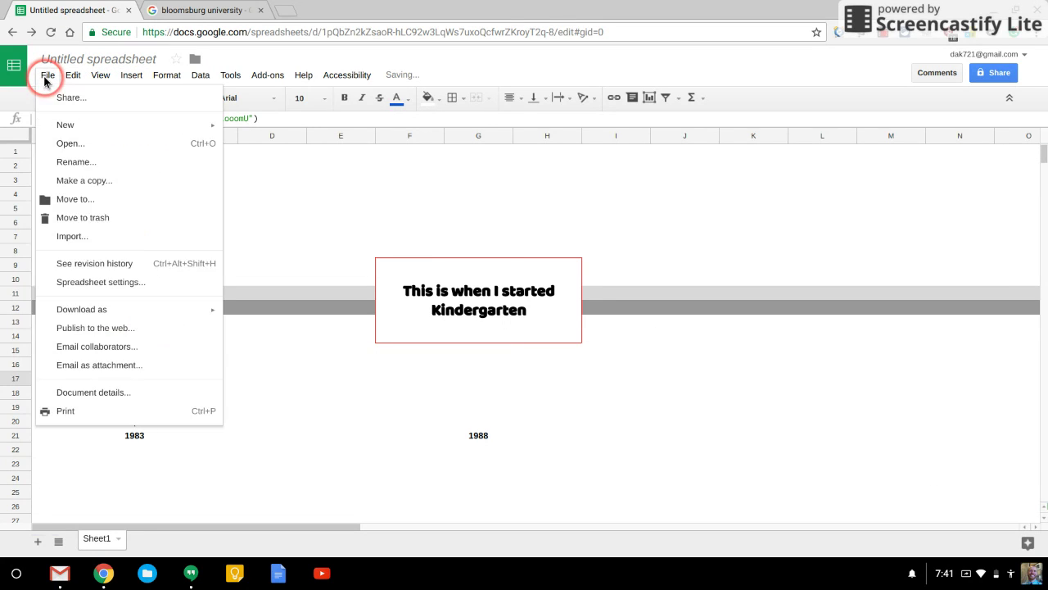
click(78, 327)
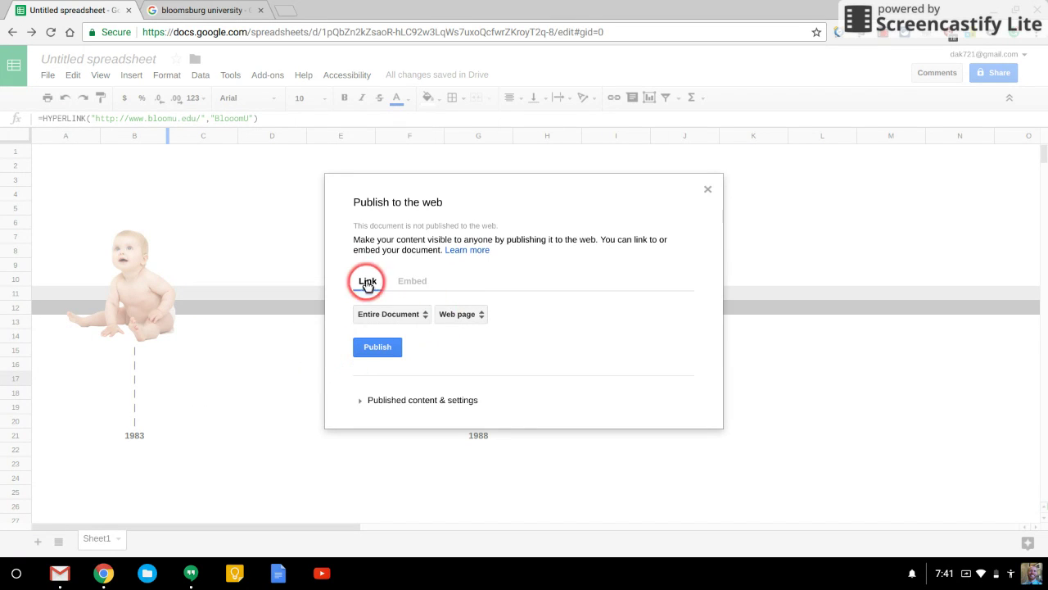
click(416, 316)
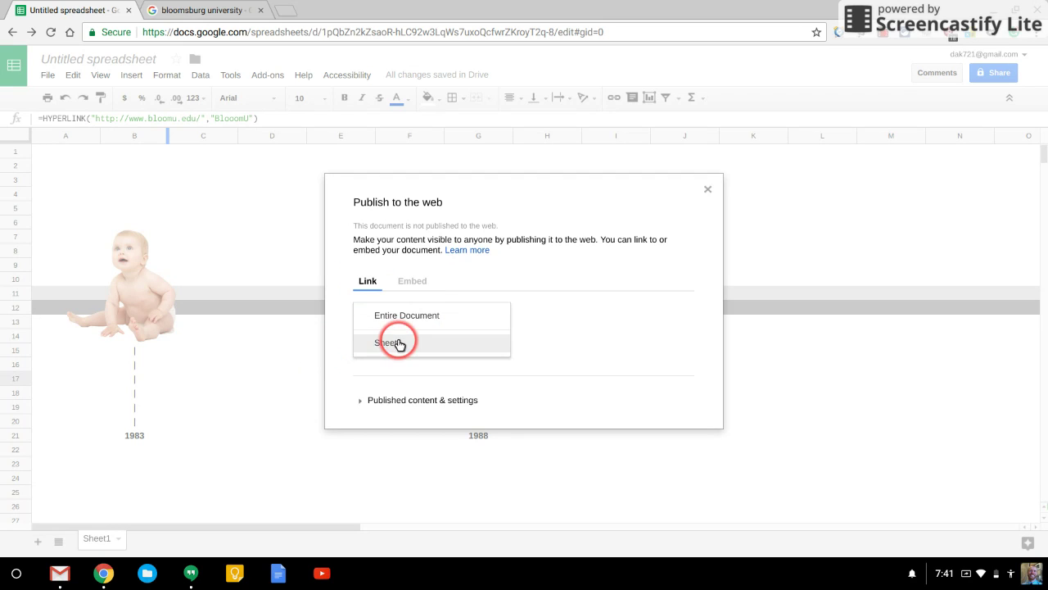
click(397, 342)
click(386, 349)
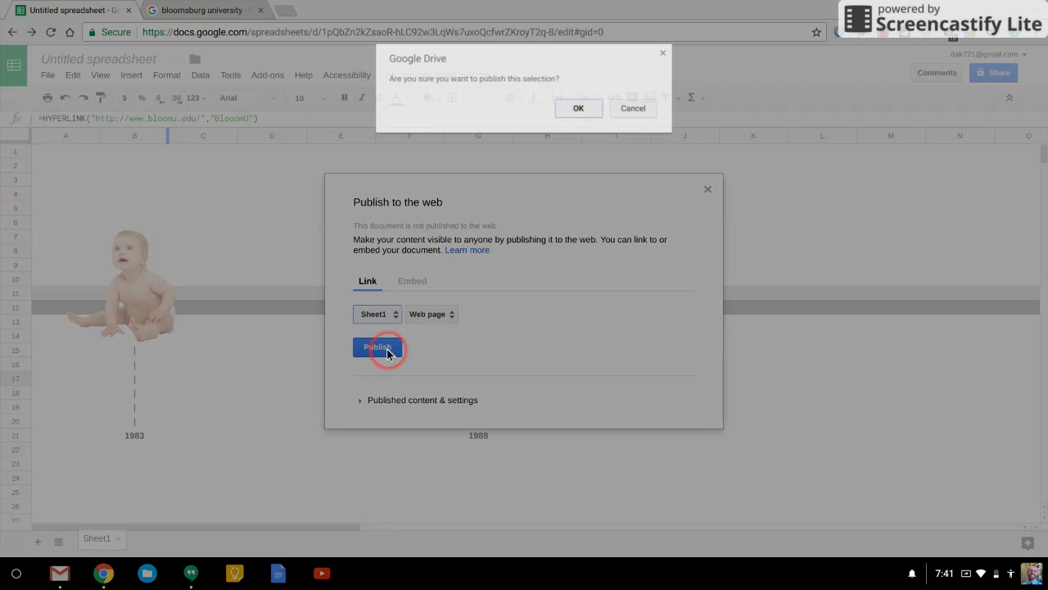
click(577, 107)
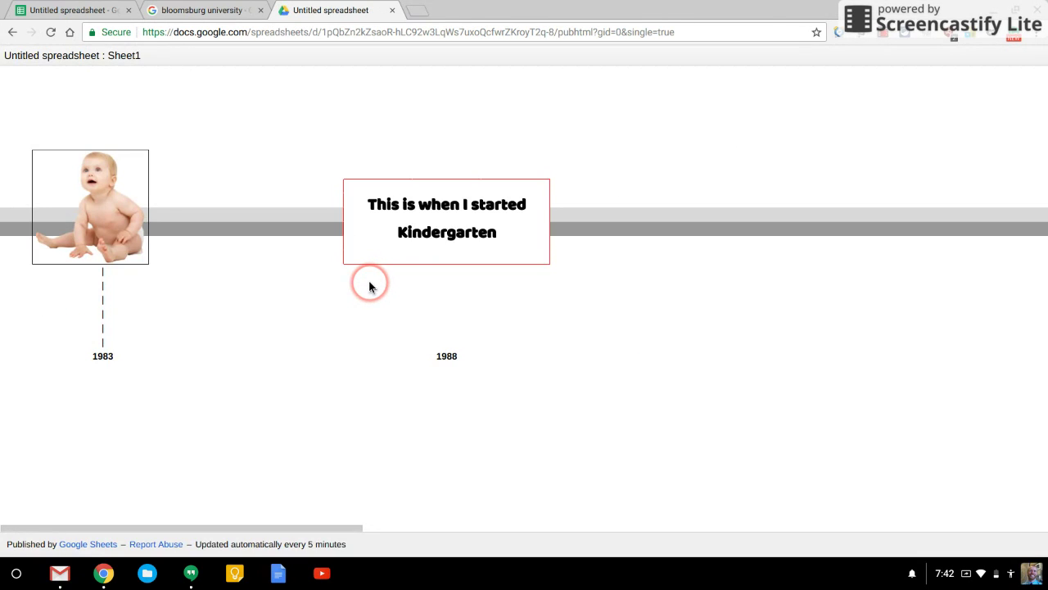
scroll(236, 303, right, 4)
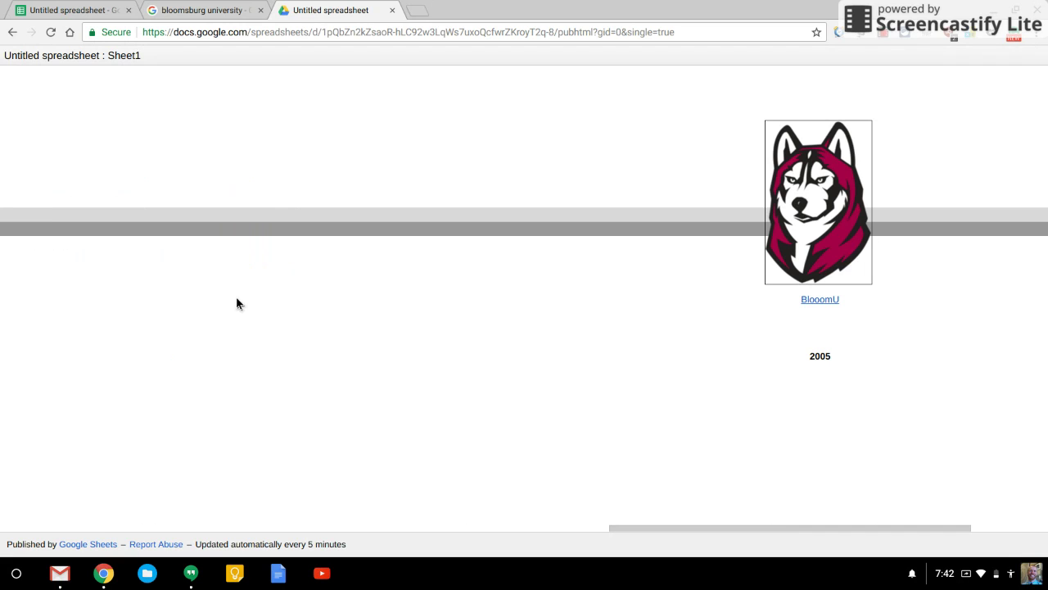
scroll(246, 305, right, 5)
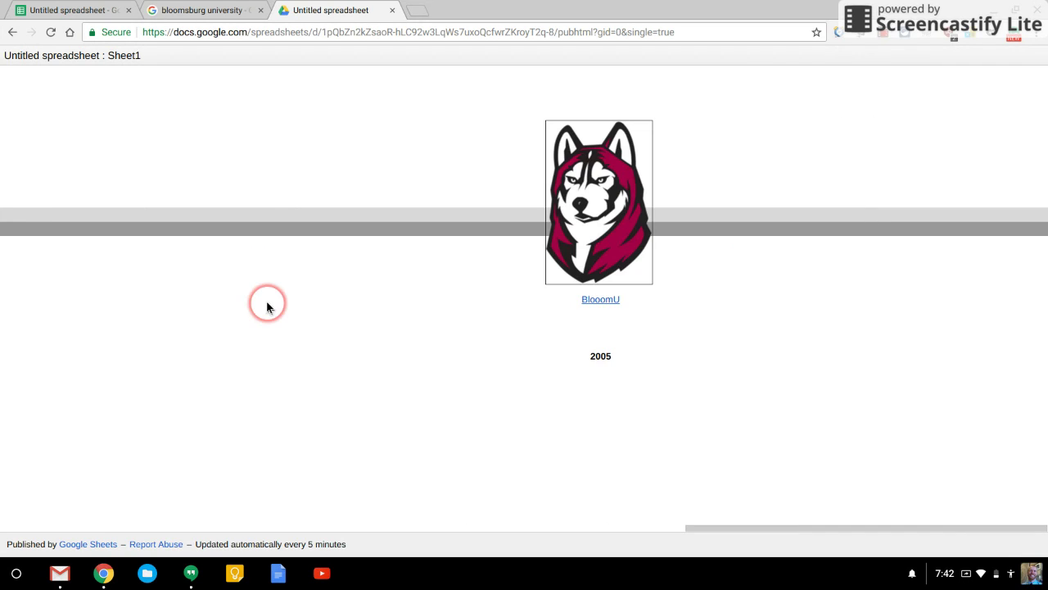